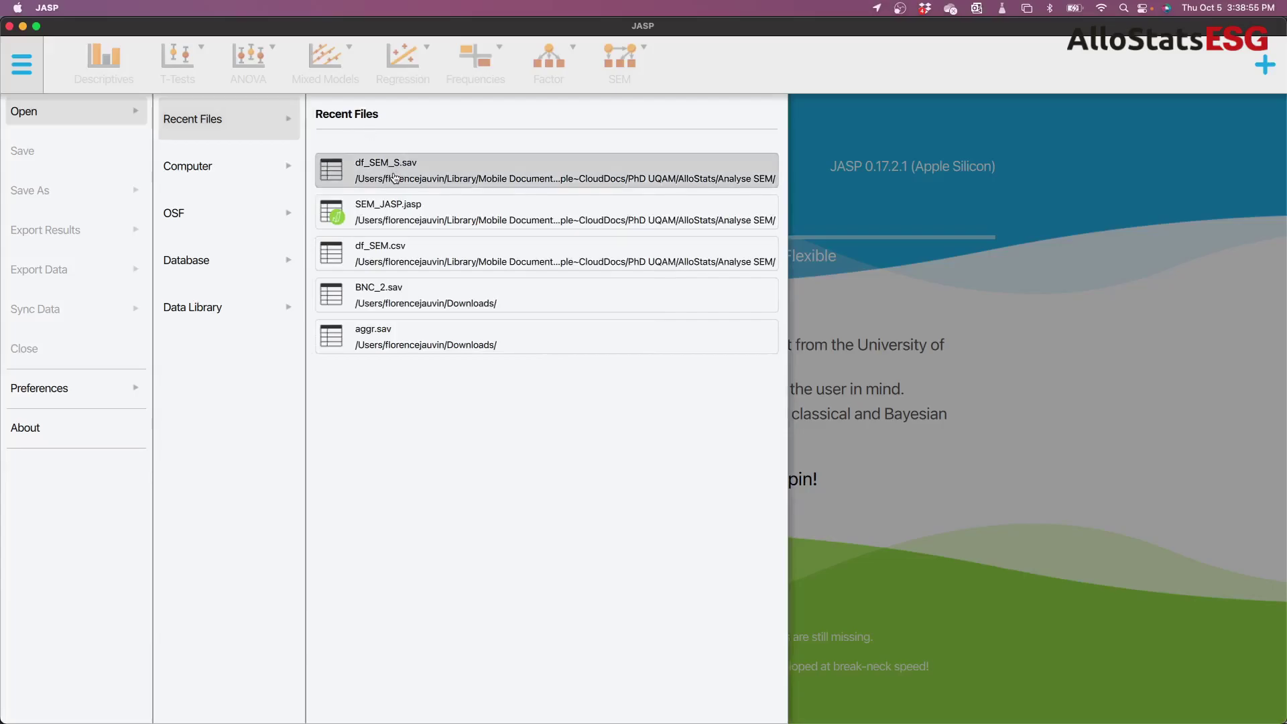
# Open the recent data file df_SEM_S.sav and look through its rows.
pyautogui.click(397, 178)
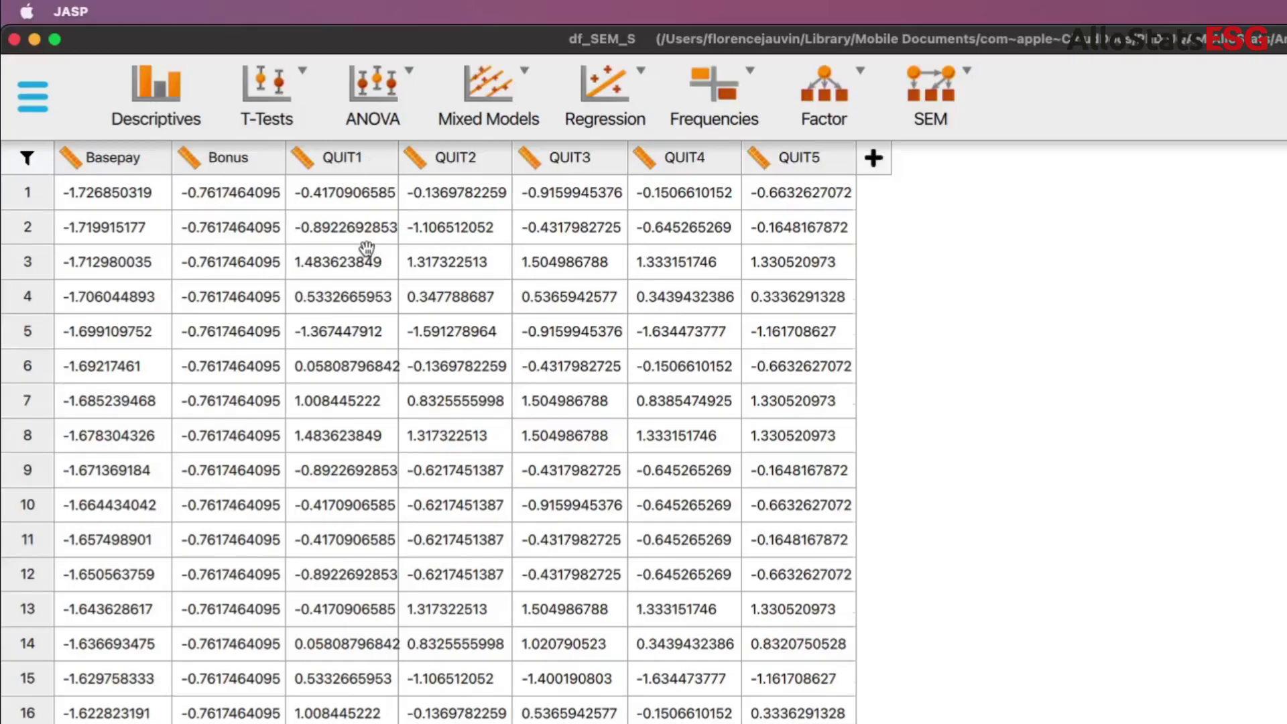
pyautogui.scroll(-15, 336, 469)
pyautogui.scroll(-5, 336, 436)
pyautogui.scroll(18, 308, 429)
pyautogui.scroll(3, 247, 241)
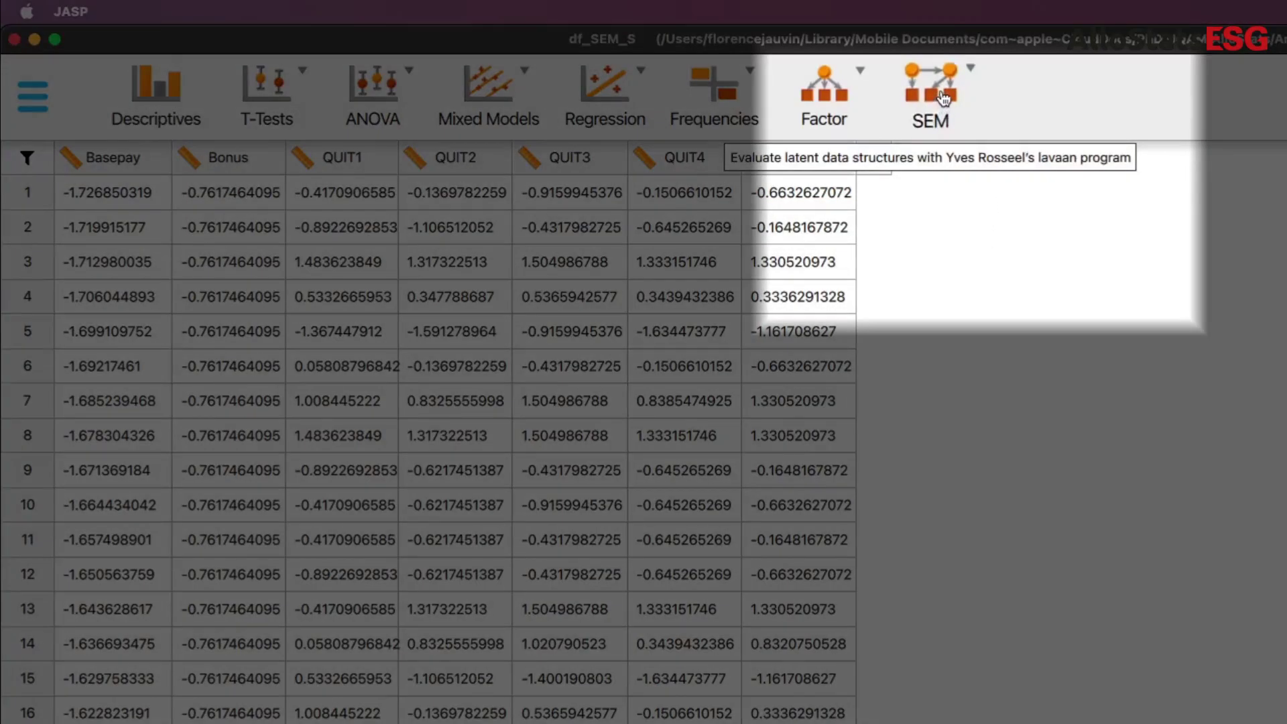
# Start a Structural Equation Modeling analysis and rename its first model CFA.
pyautogui.click(932, 110)
pyautogui.click(908, 159)
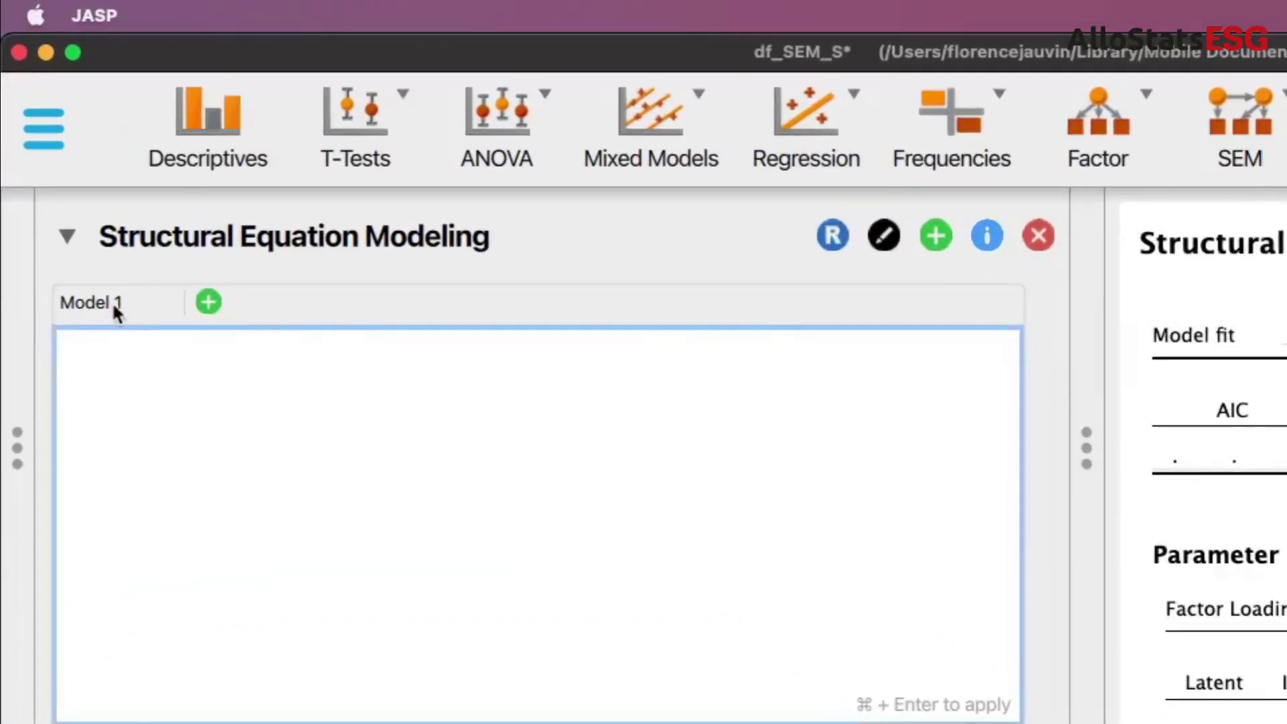
pyautogui.doubleClick(76, 227)
pyautogui.press('super+a')
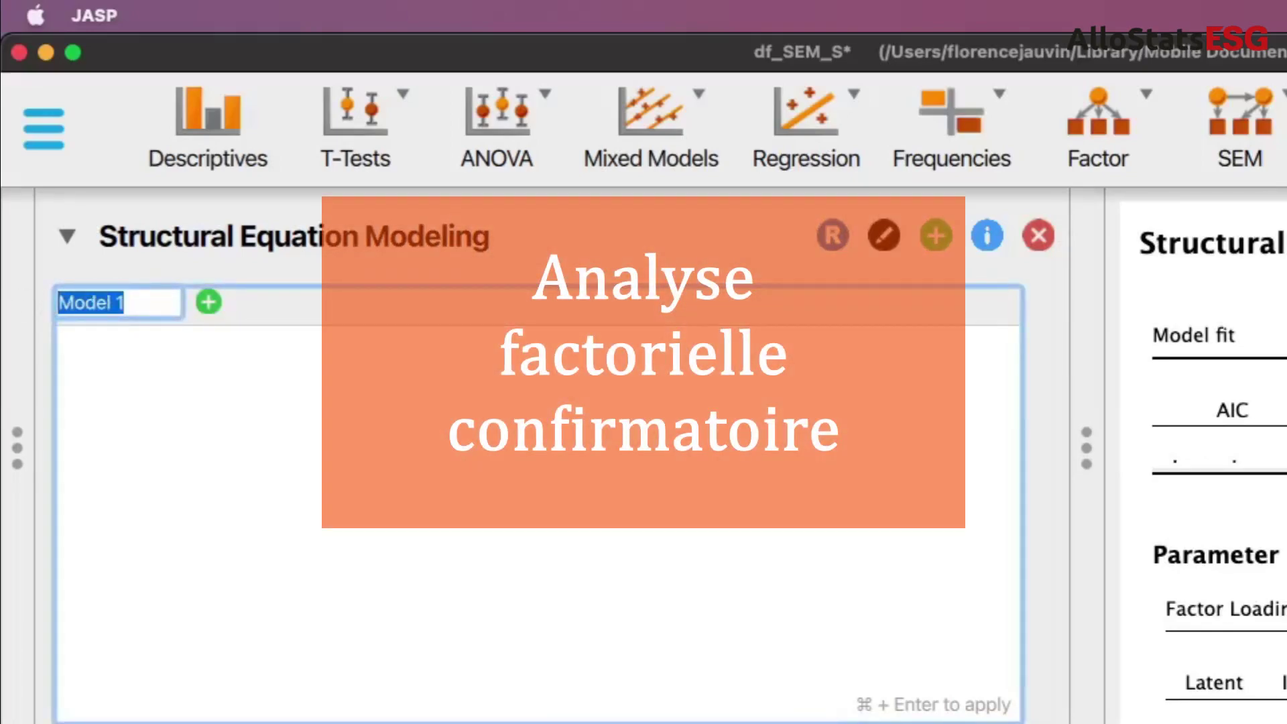
pyautogui.write('CFA')
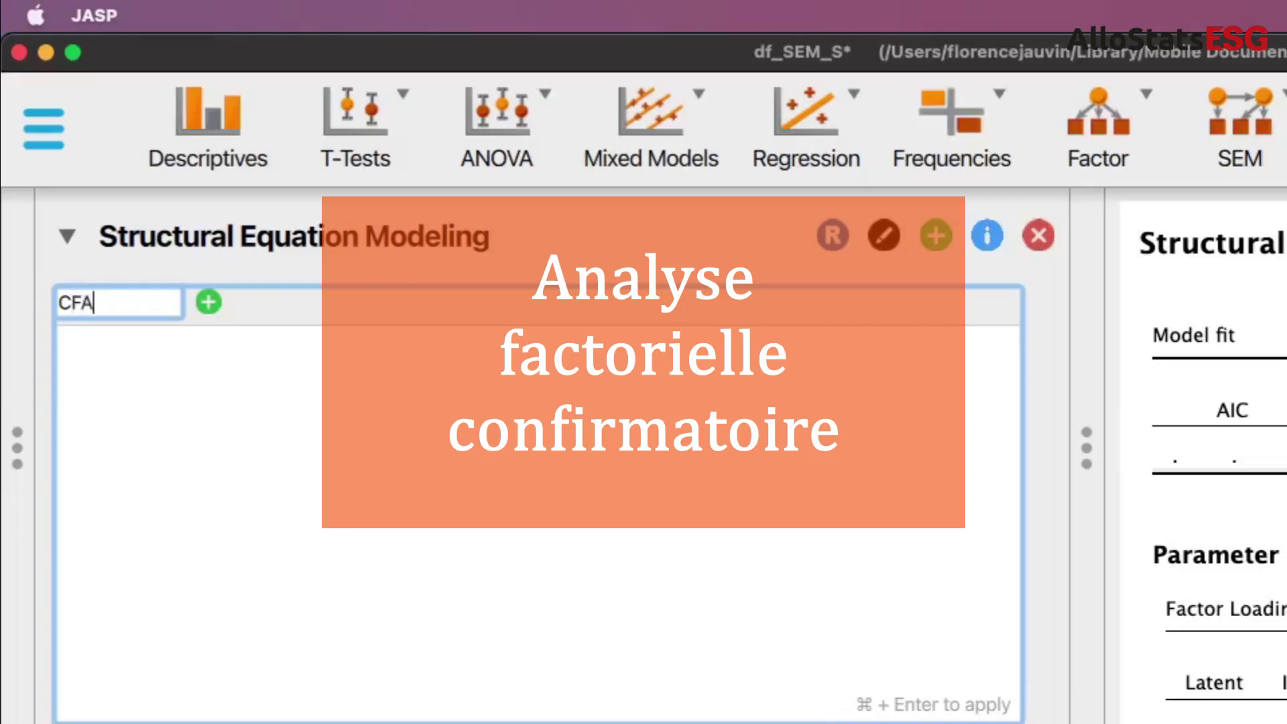
pyautogui.click(333, 382)
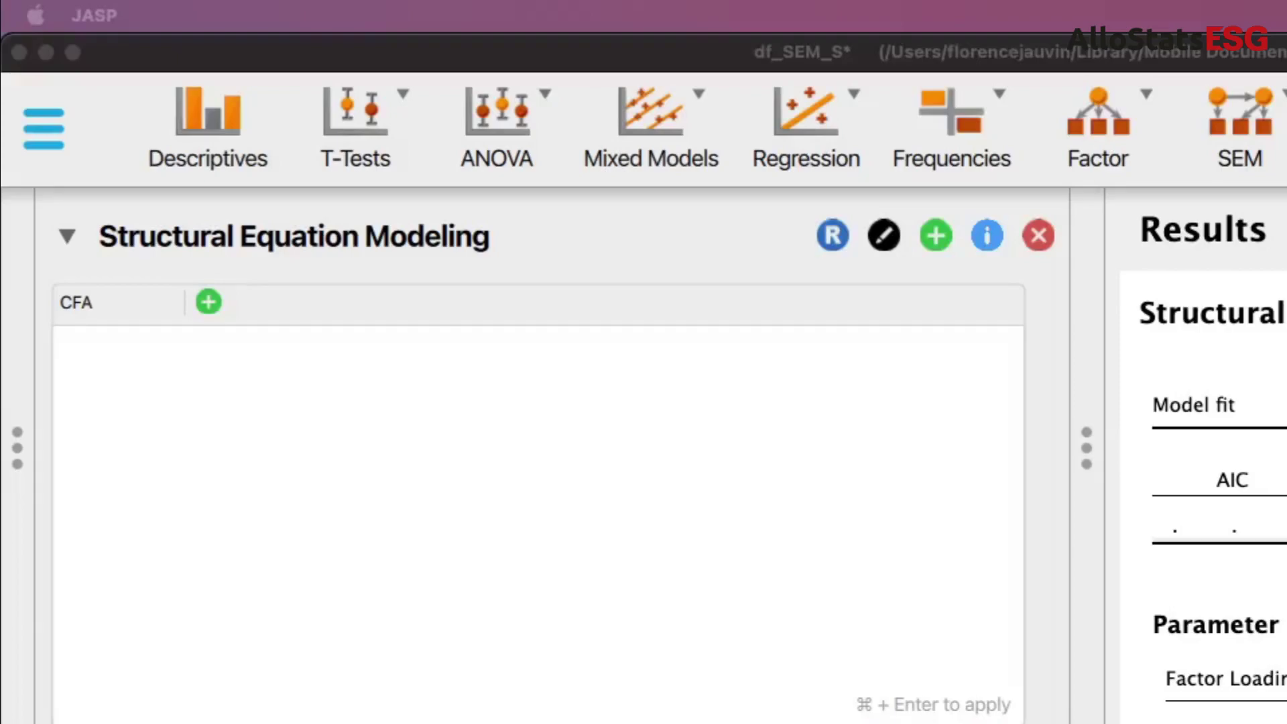
# Define the CFA model with the syntax QUIT_tot =~ QUIT1 + QUIT2 + QUIT3 + QUIT4 + QUIT5.
pyautogui.click(268, 419)
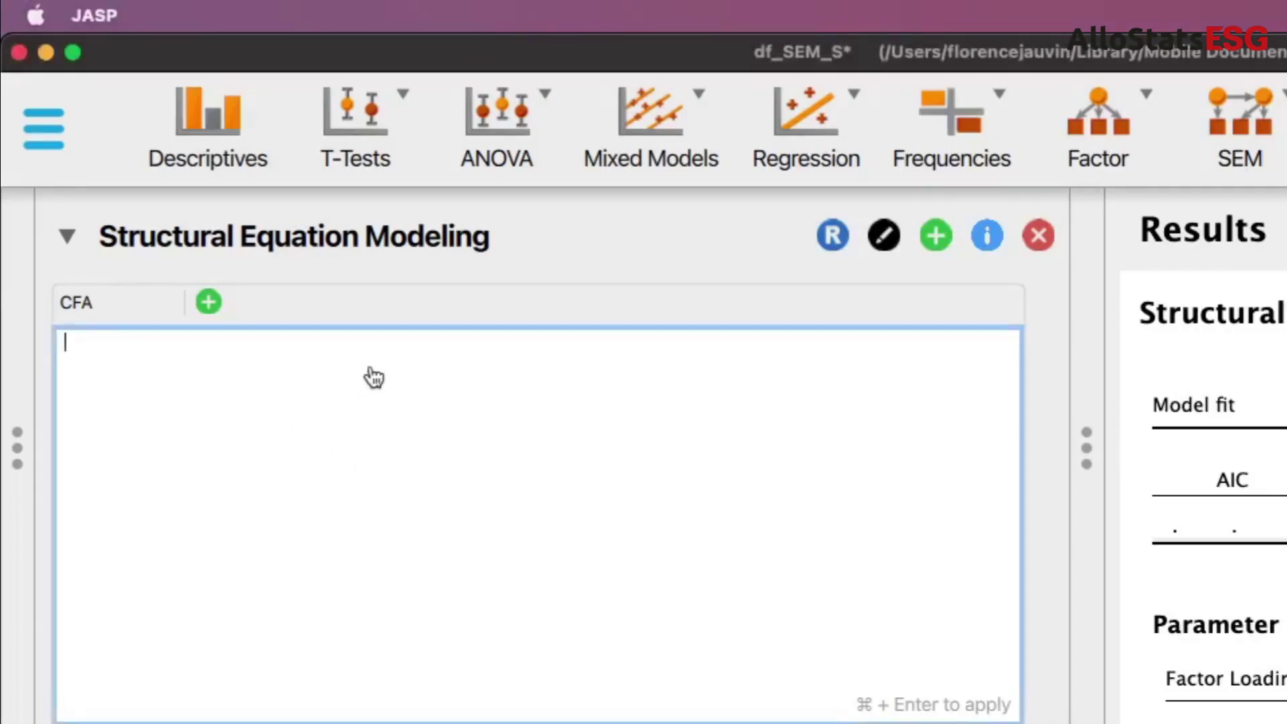
pyautogui.write('QUIT_tot =~ QUIT1 + QUIT2 + QUIT3 + QUIT4 +QUIT5')
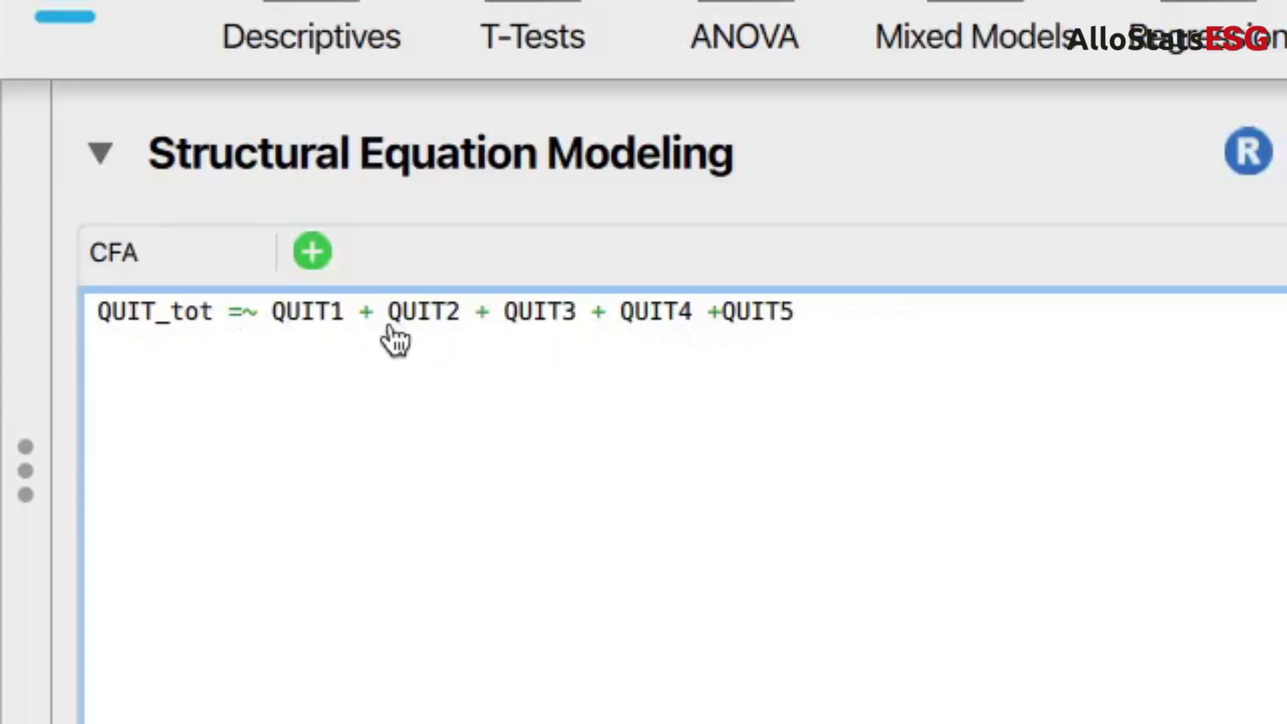
pyautogui.click(724, 314)
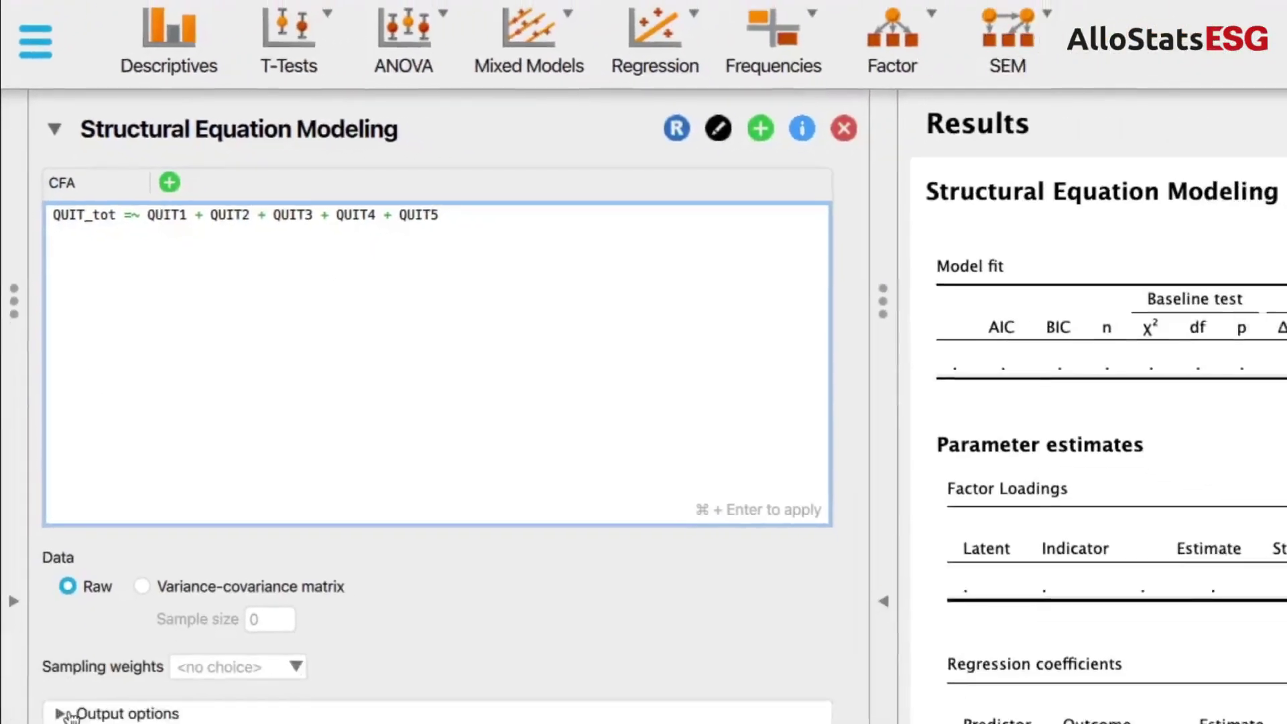
# Enable additional fit measures, R-squared and modification indices in the analysis output.
pyautogui.click(78, 478)
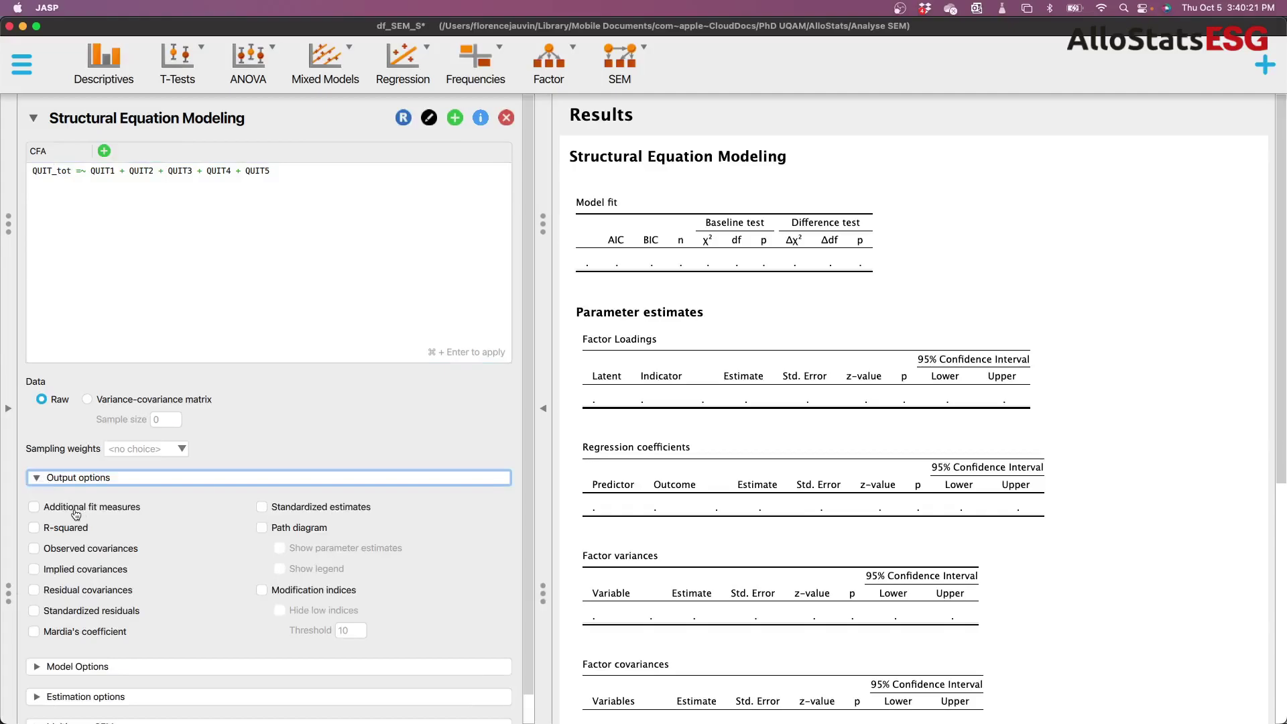
pyautogui.click(80, 480)
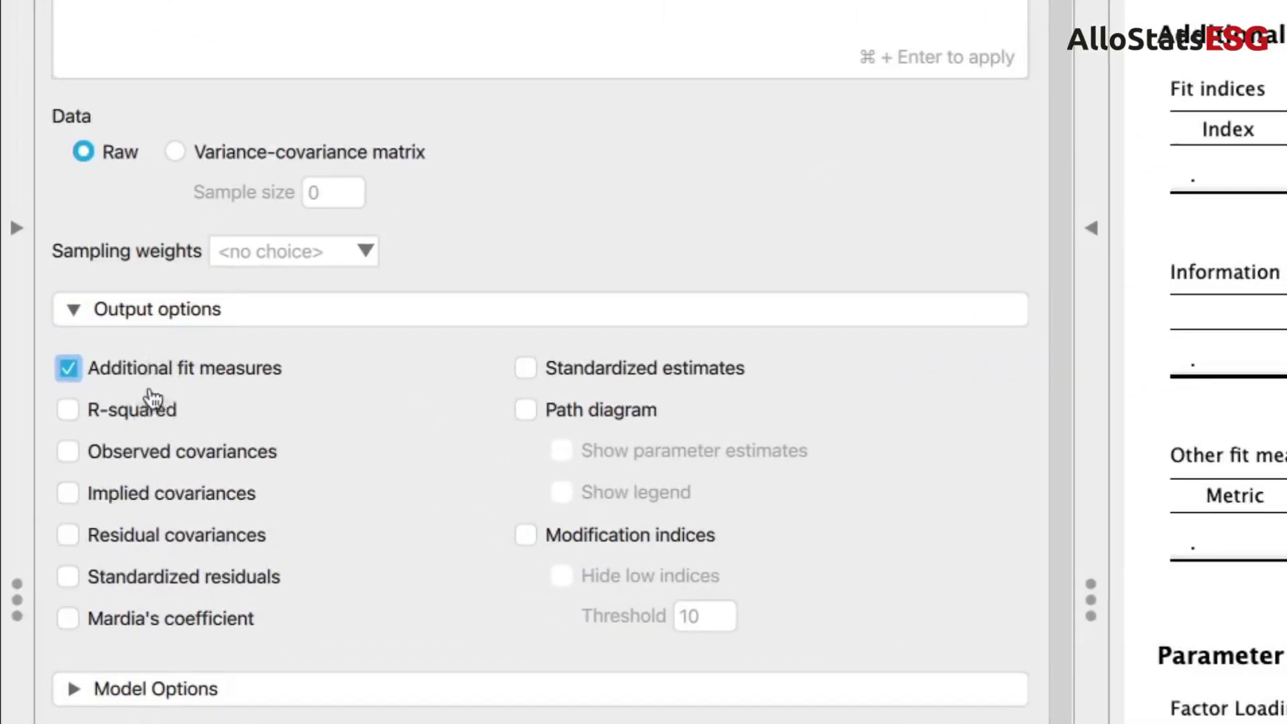
pyautogui.click(137, 410)
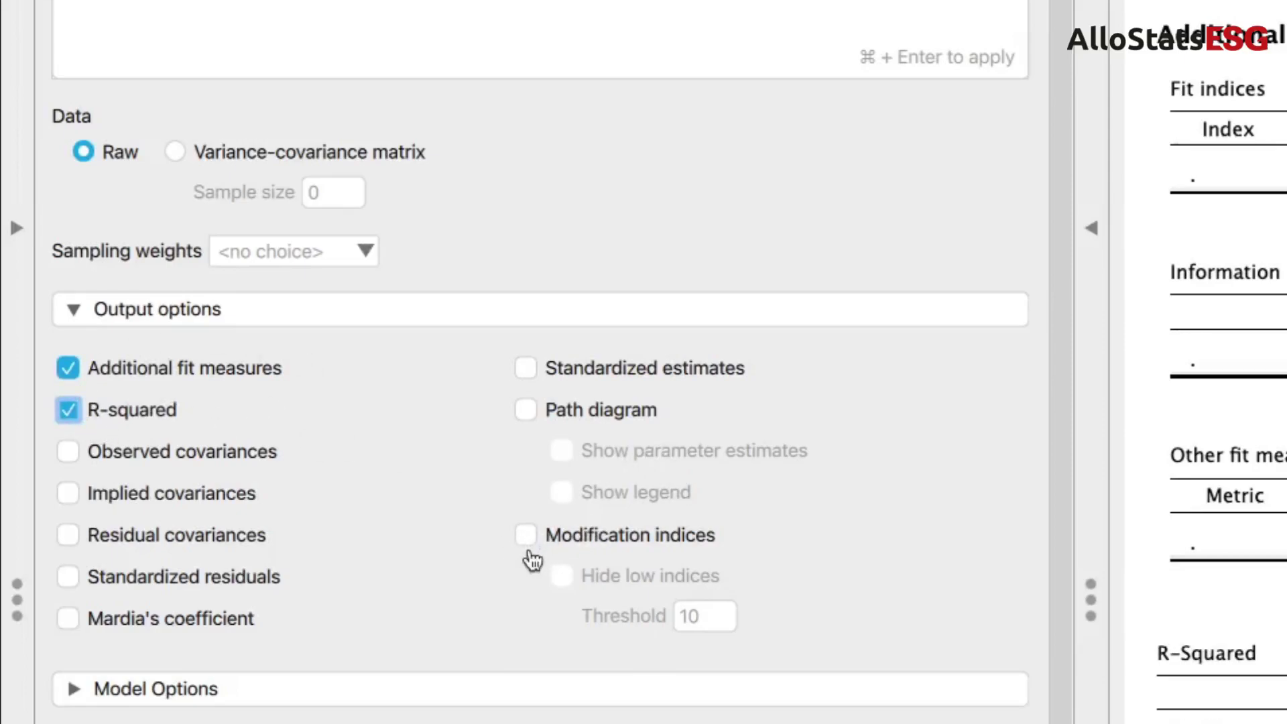
pyautogui.click(529, 541)
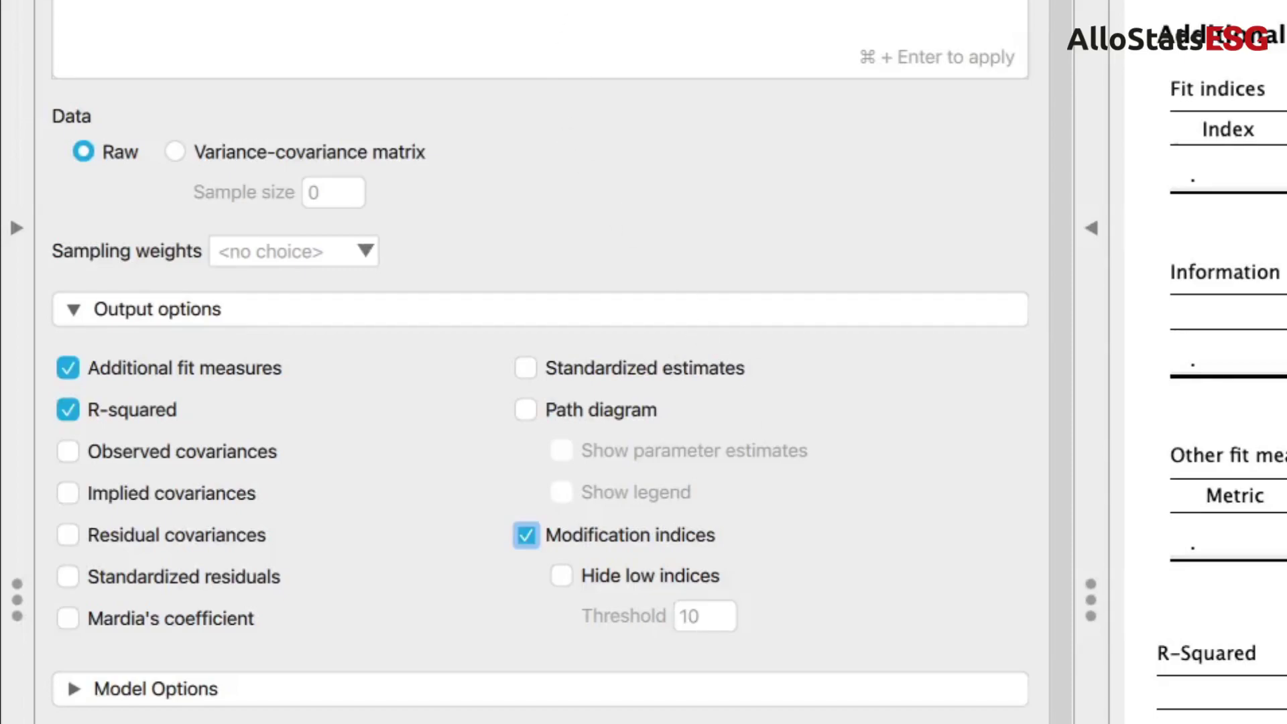
# Apply the CFA model and collapse the analysis settings so the results fill the window.
pyautogui.click(536, 27)
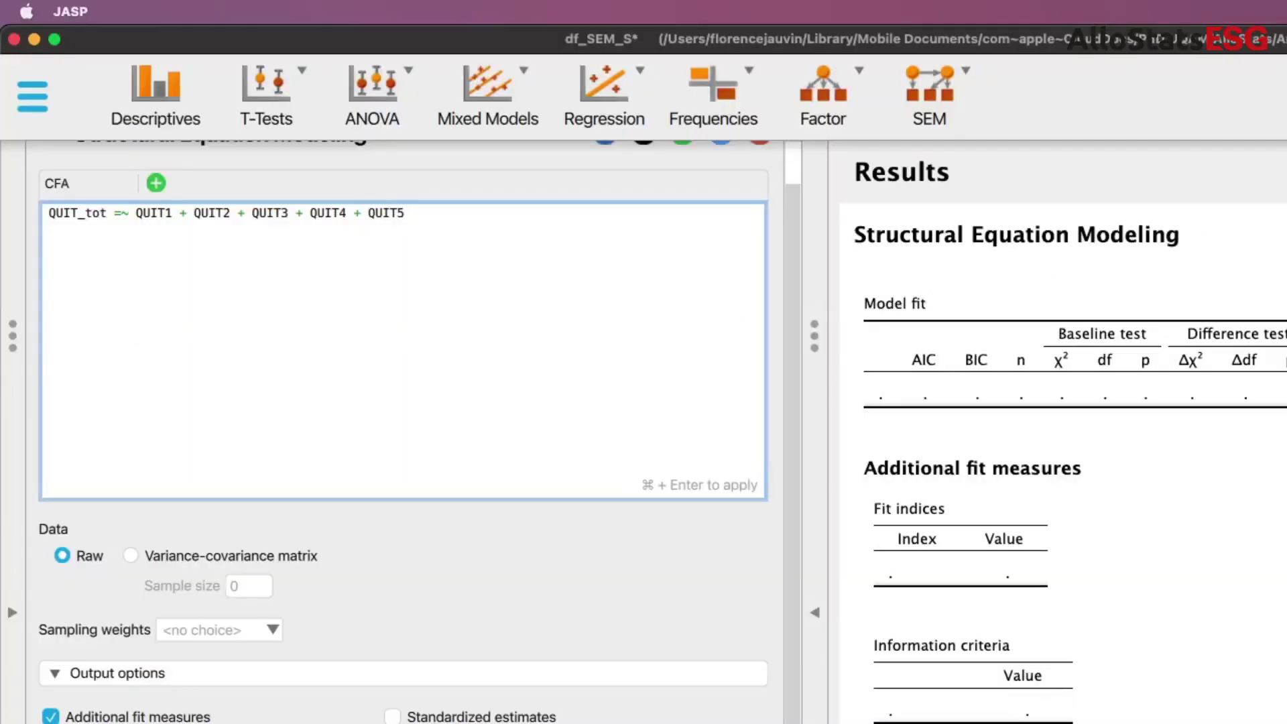
pyautogui.press('super+Return')
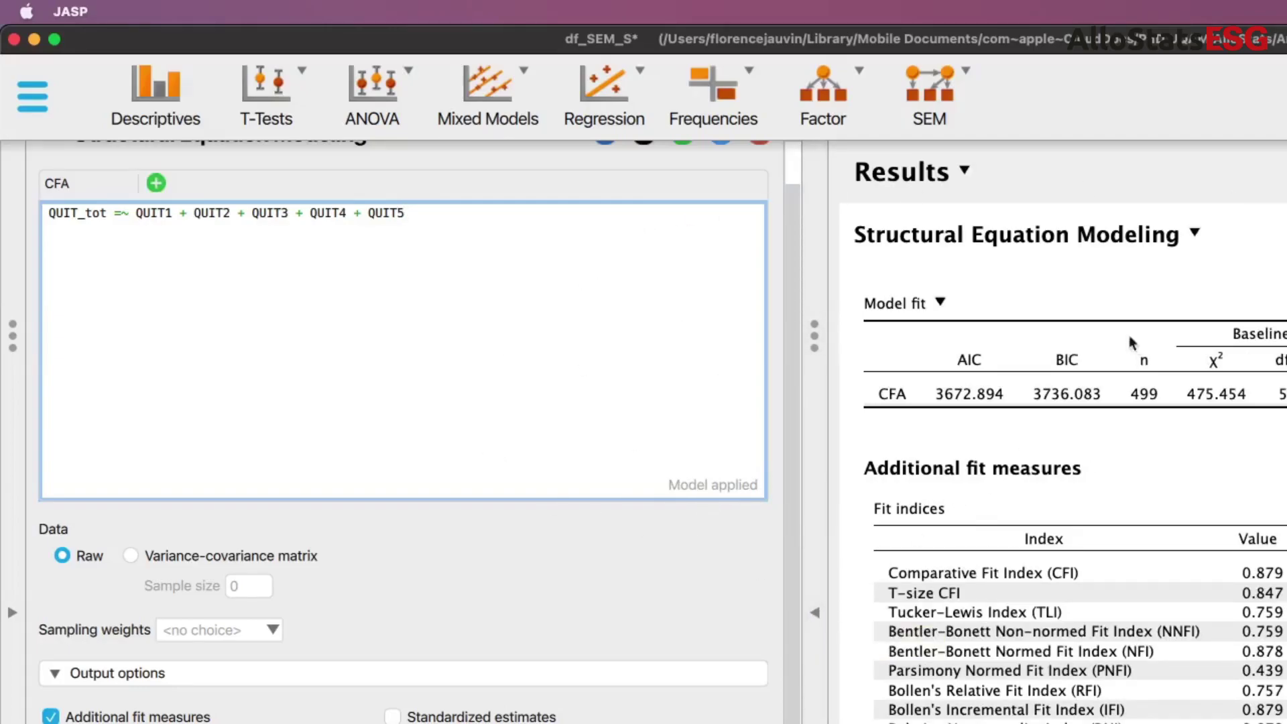
pyautogui.click(816, 617)
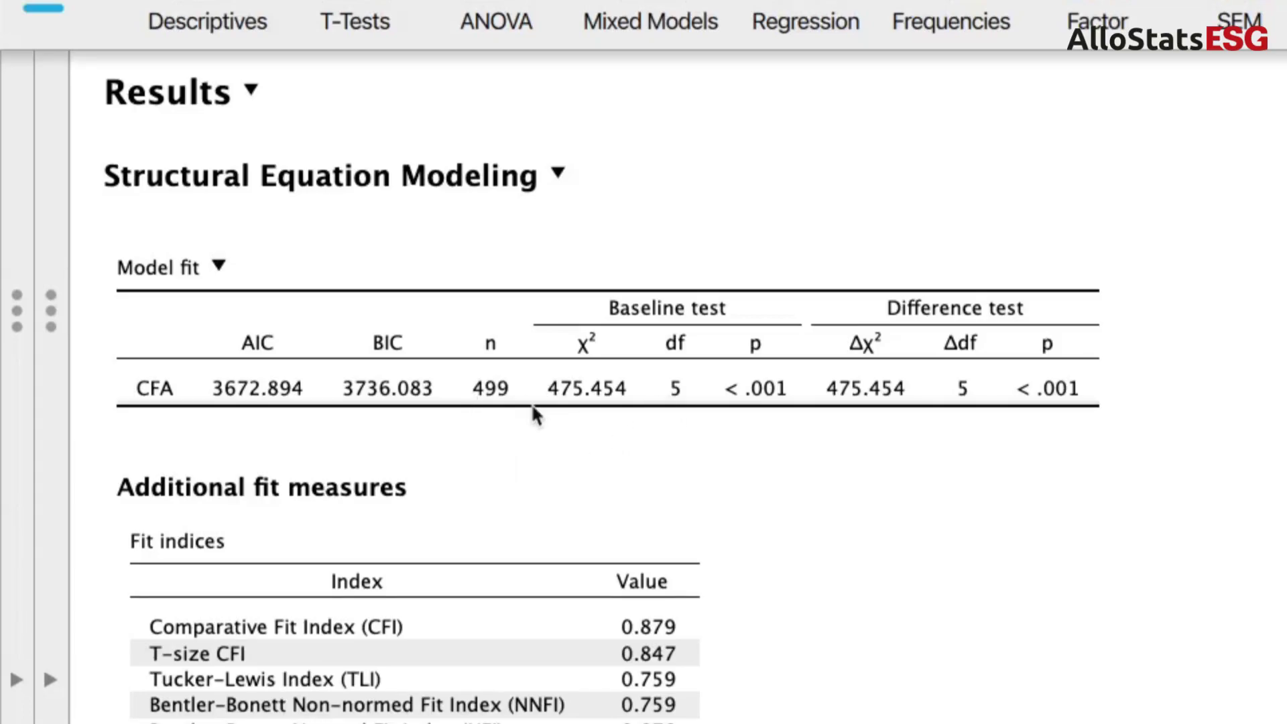
# Examine the CFA results, from model fit and additional fit measures through R-squared, parameter estimates and modification indices.
pyautogui.scroll(-3, 536, 416)
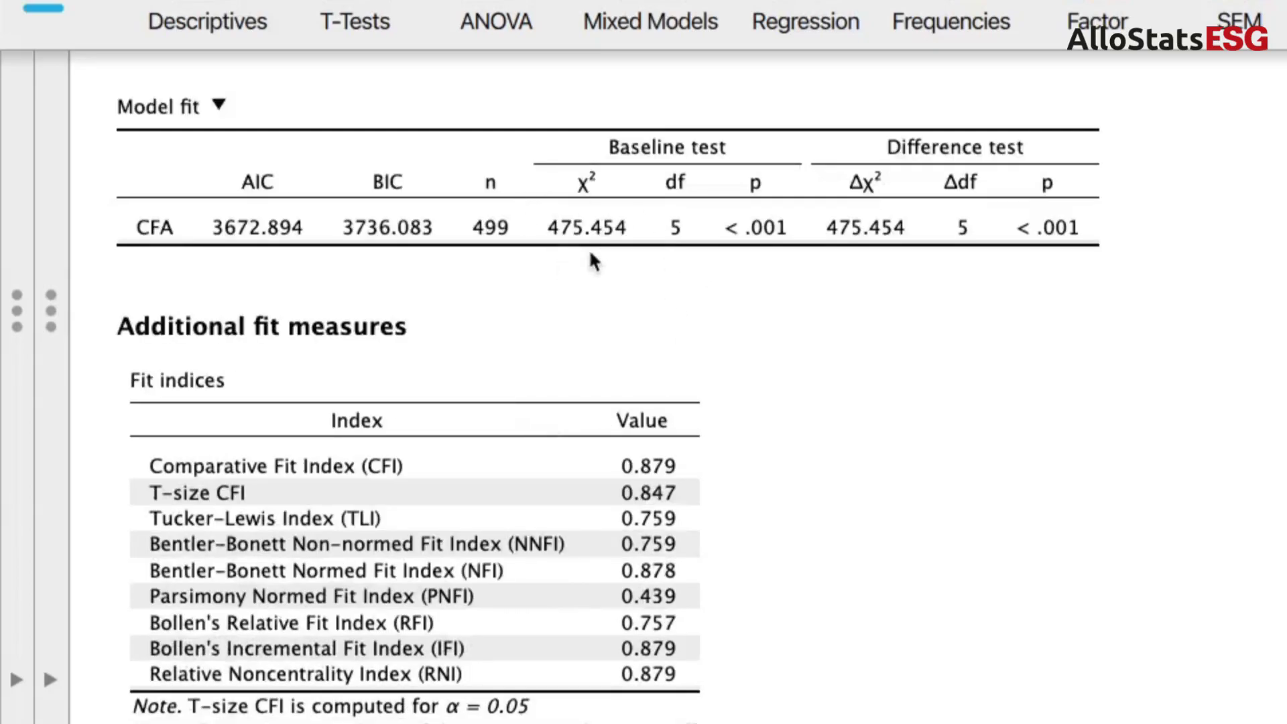
pyautogui.scroll(-3, 648, 493)
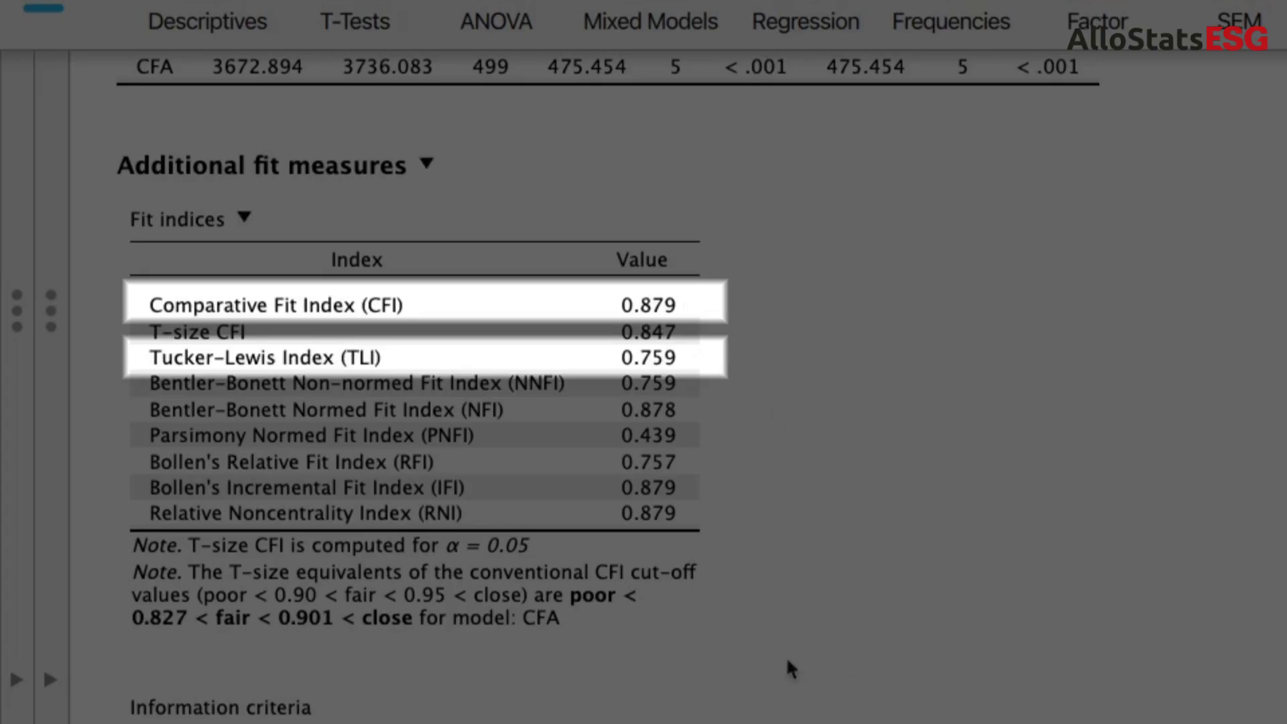
pyautogui.scroll(-10, 787, 661)
pyautogui.scroll(-3, 628, 422)
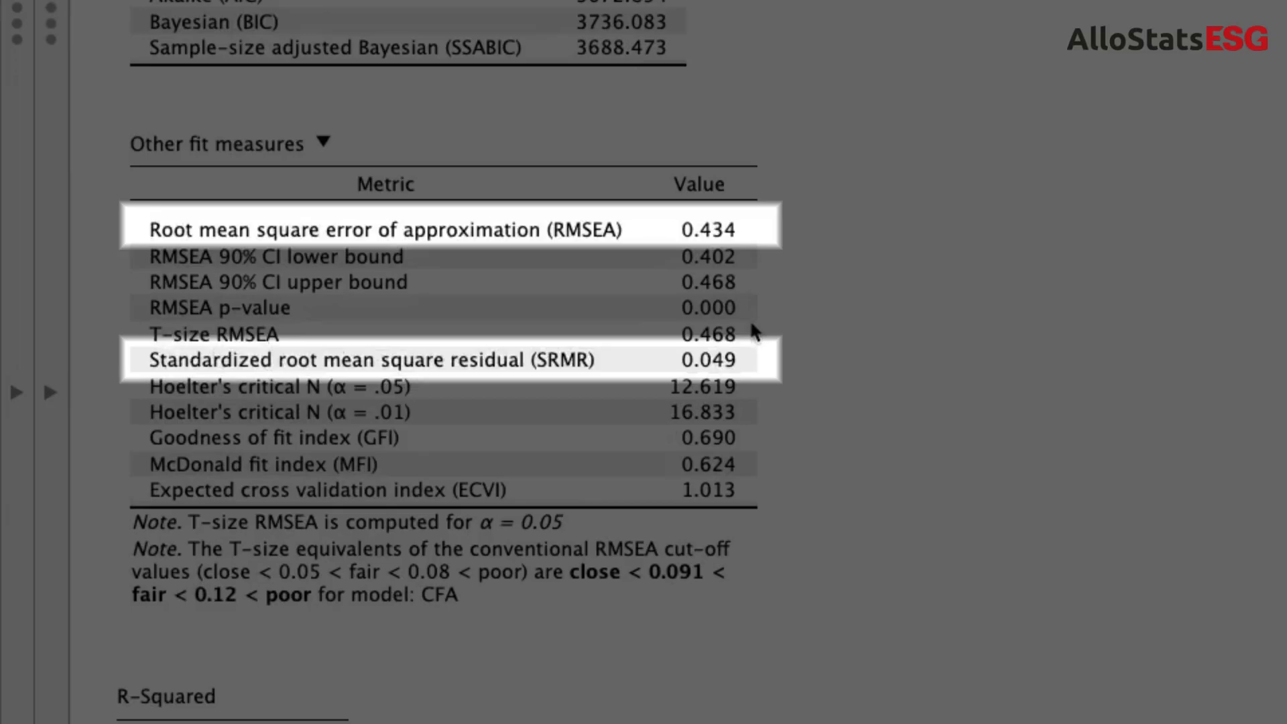
pyautogui.scroll(-10, 838, 426)
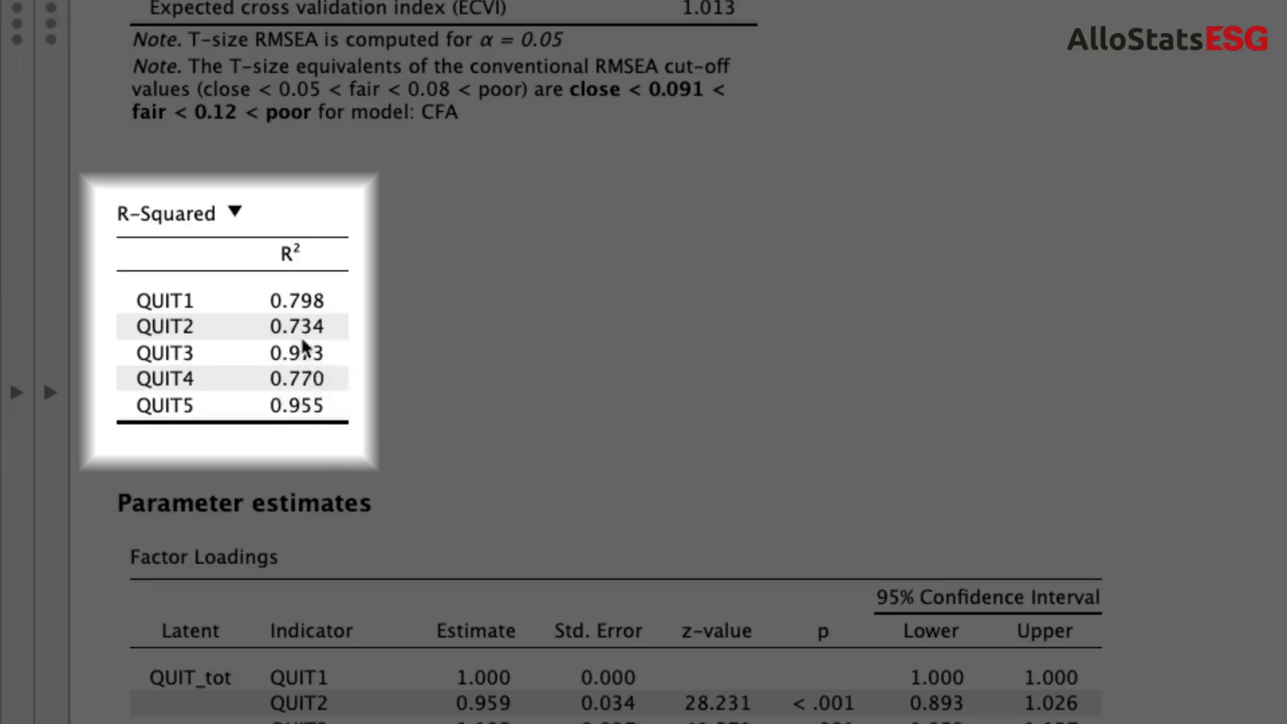
pyautogui.scroll(-4, 590, 446)
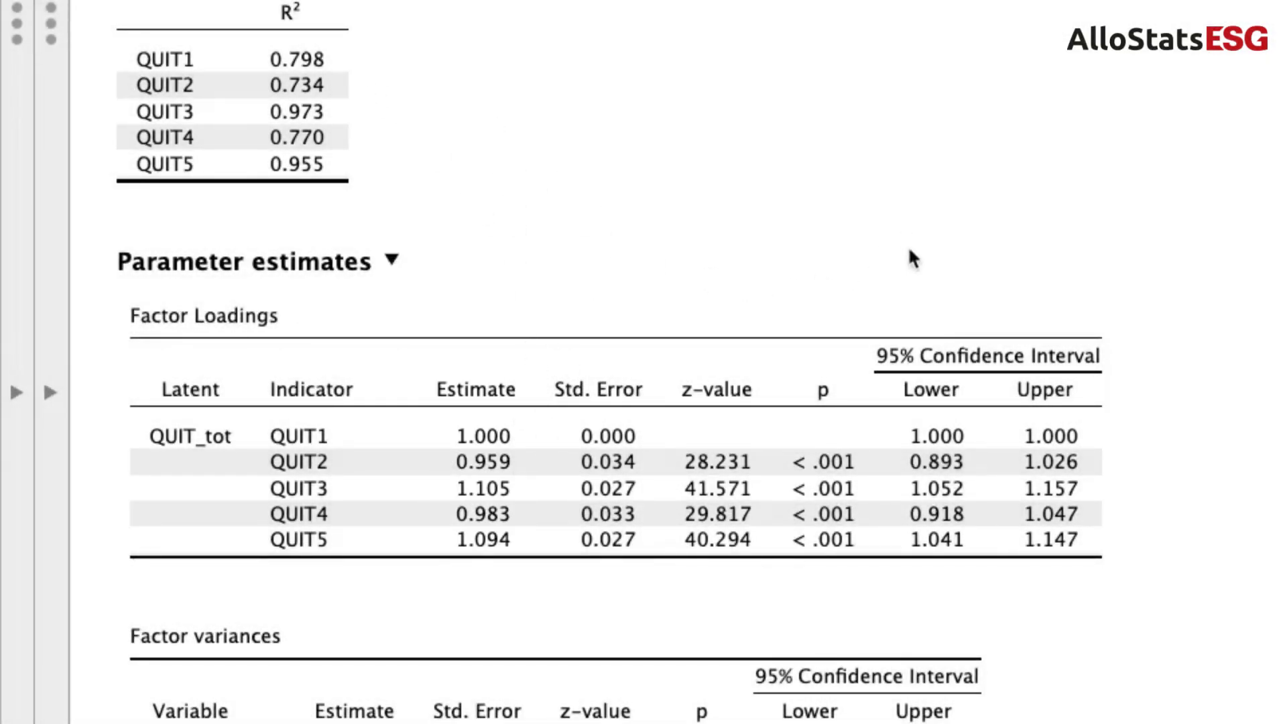
pyautogui.scroll(-5, 922, 293)
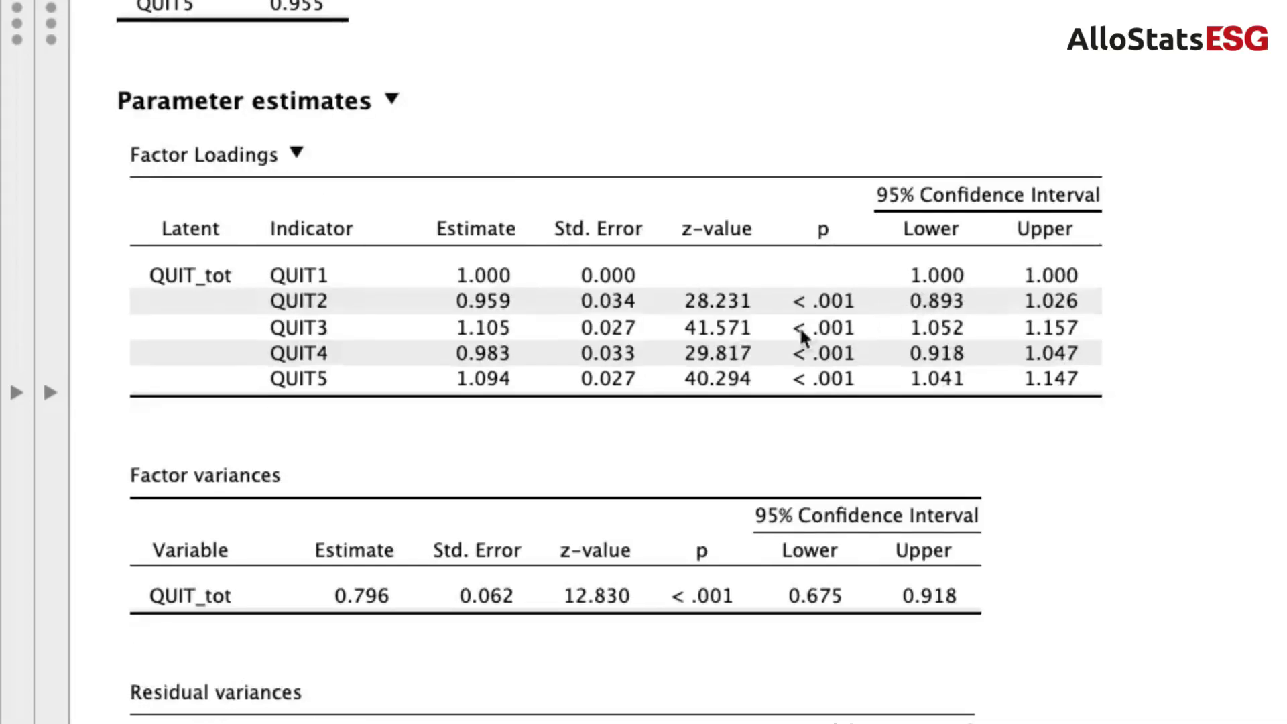
pyautogui.scroll(5, 768, 281)
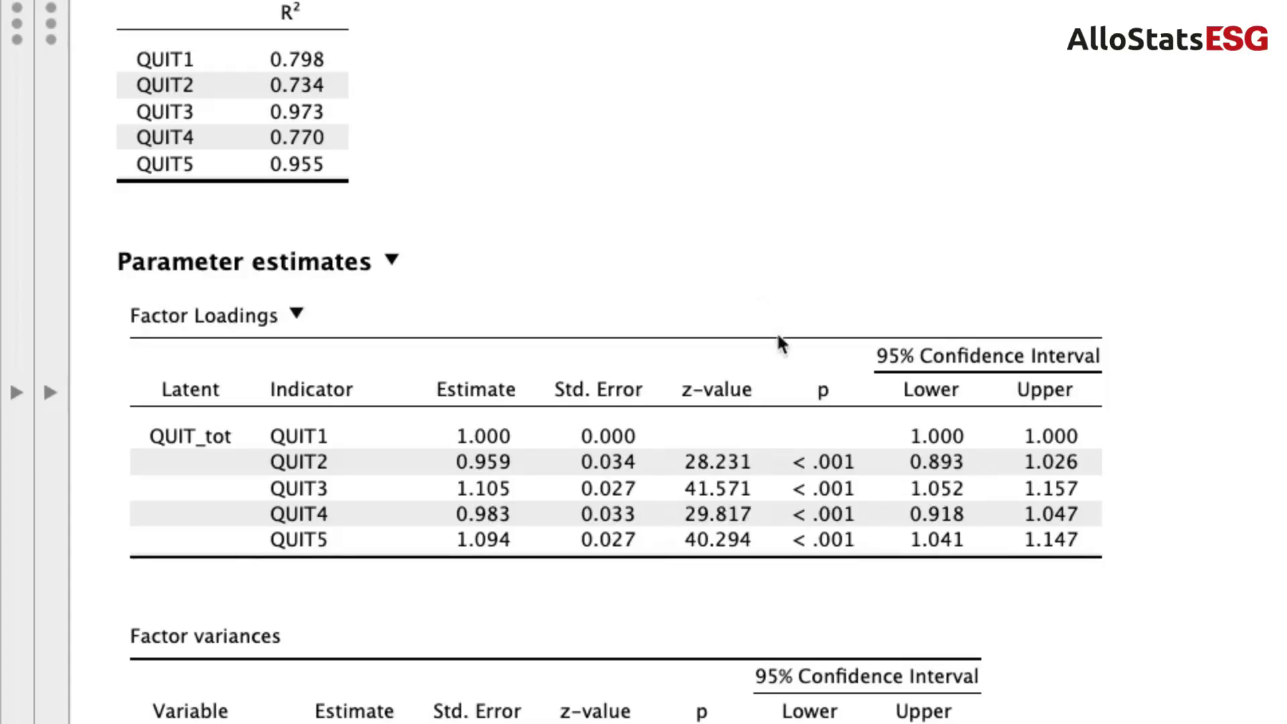
pyautogui.scroll(-10, 777, 331)
pyautogui.scroll(-10, 777, 332)
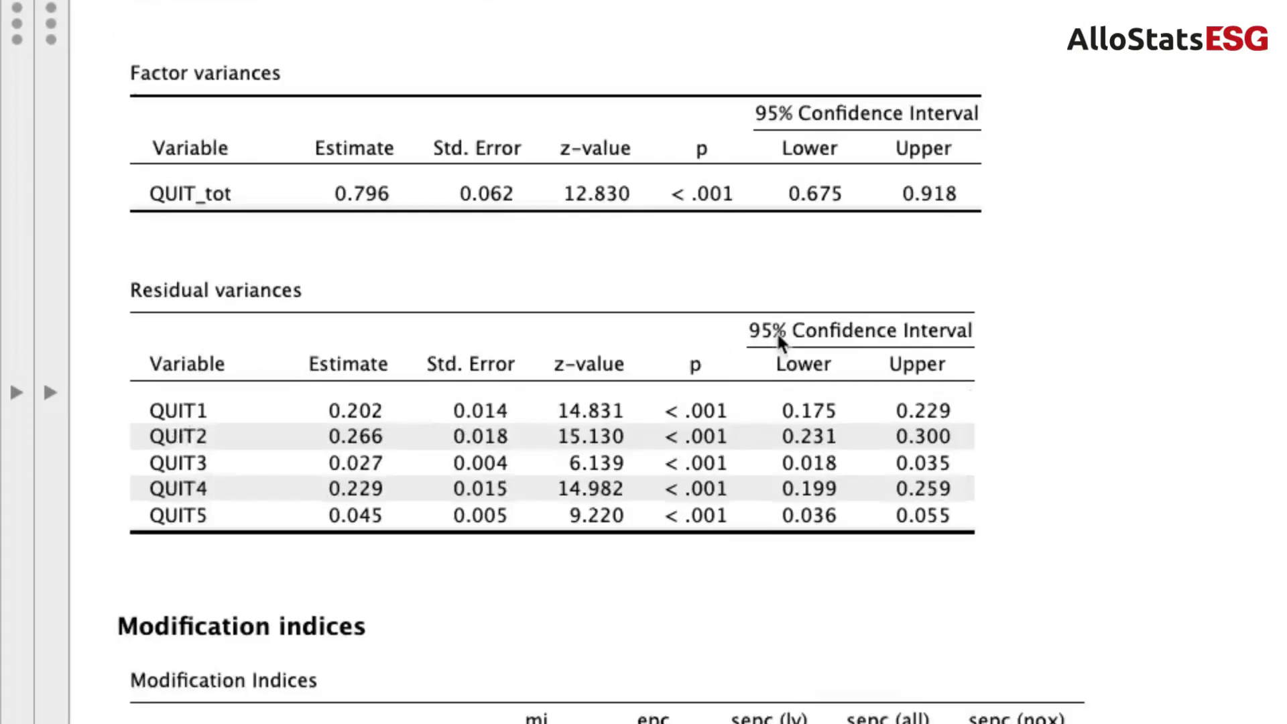
pyautogui.scroll(-10, 636, 526)
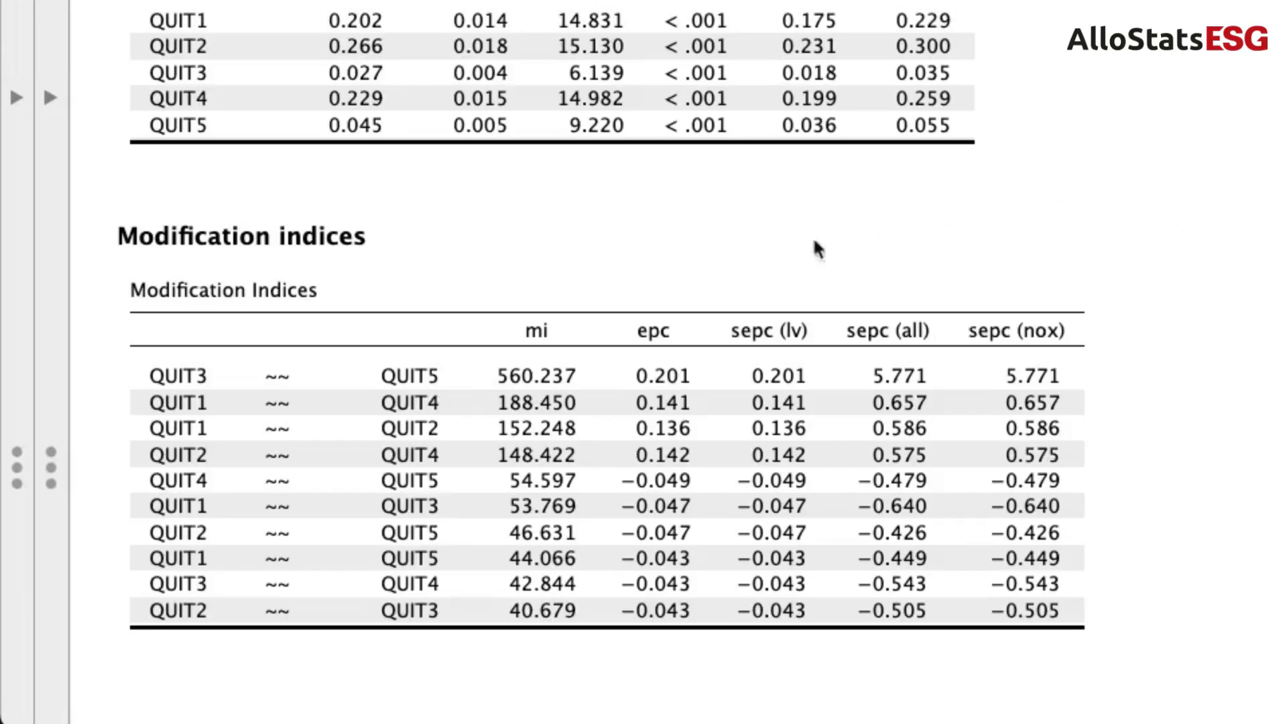
# Bring back the analysis settings and add a second model named CFA_Adj.
pyautogui.click(50, 97)
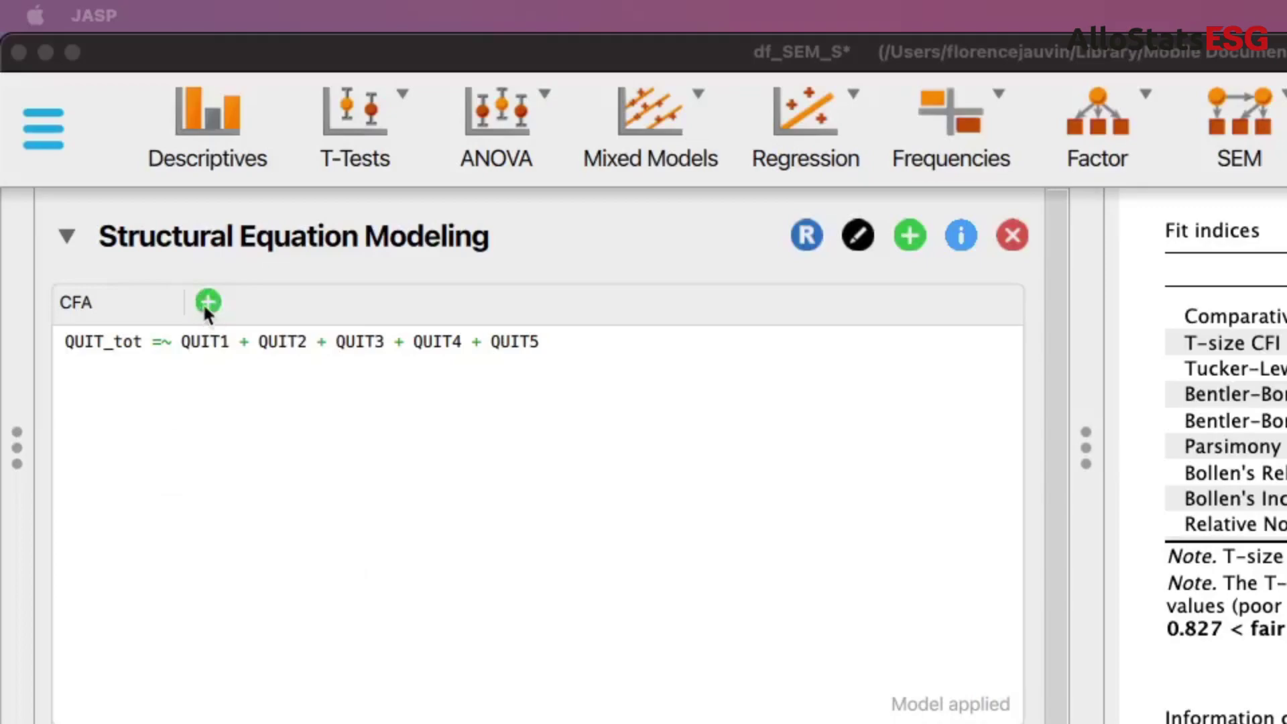
pyautogui.click(208, 302)
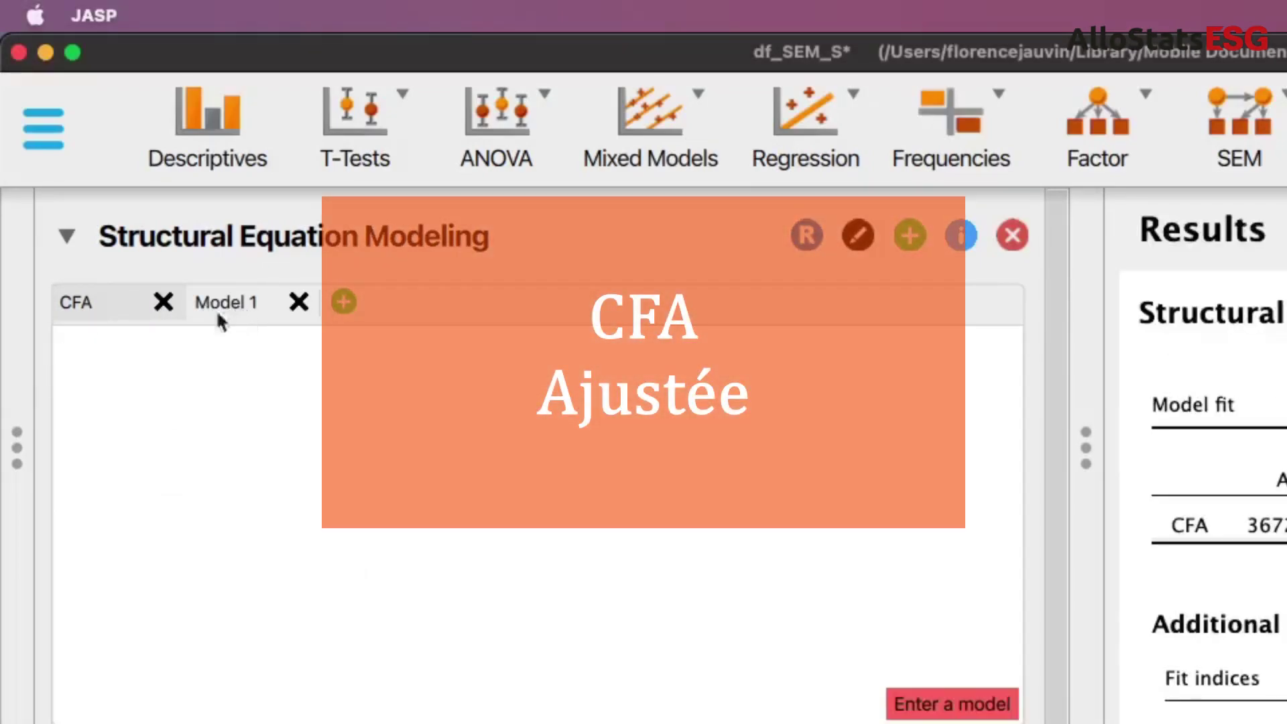
pyautogui.doubleClick(249, 305)
pyautogui.moveTo(258, 302); pyautogui.dragTo(193, 301)
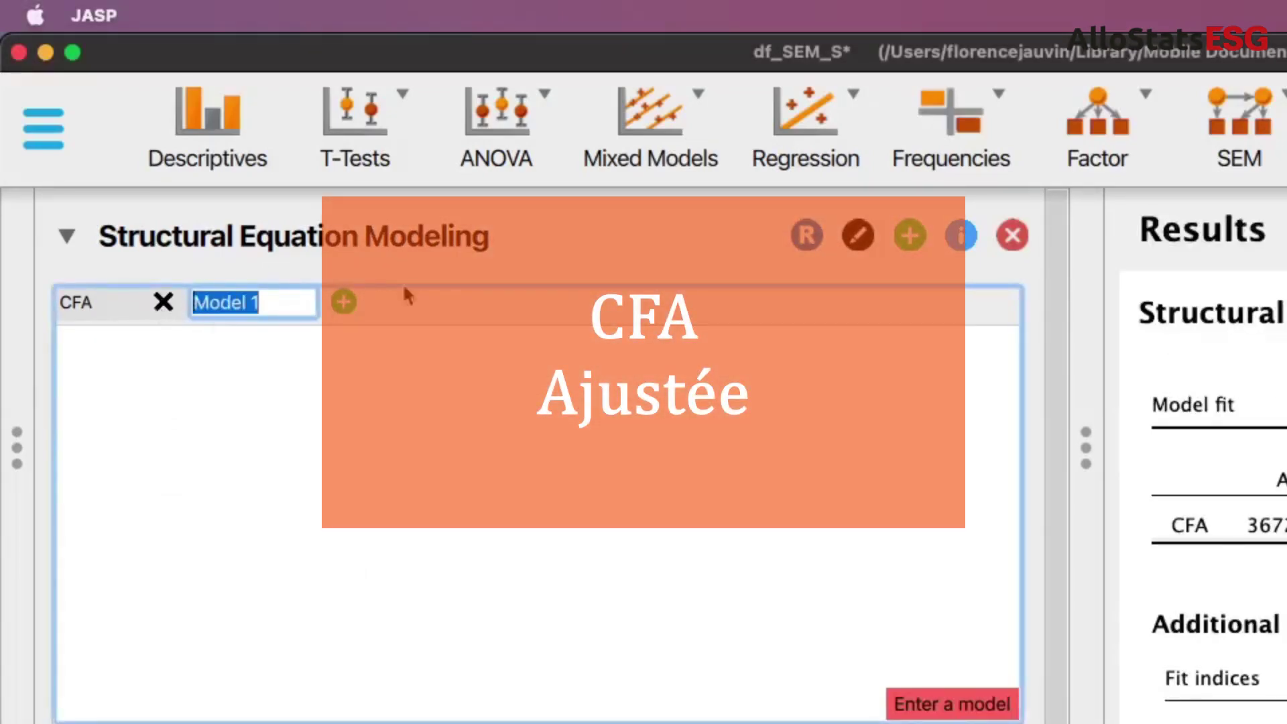
pyautogui.write('CFA')
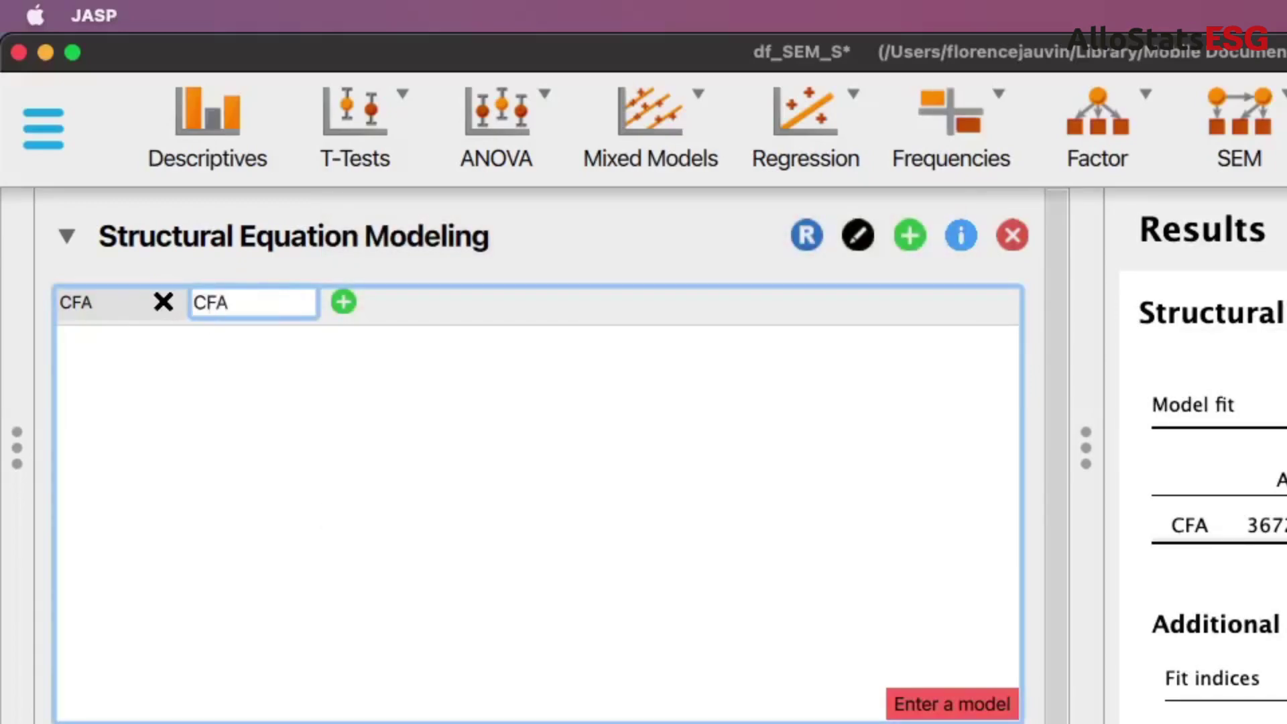
pyautogui.write('_Adj')
pyautogui.click(252, 382)
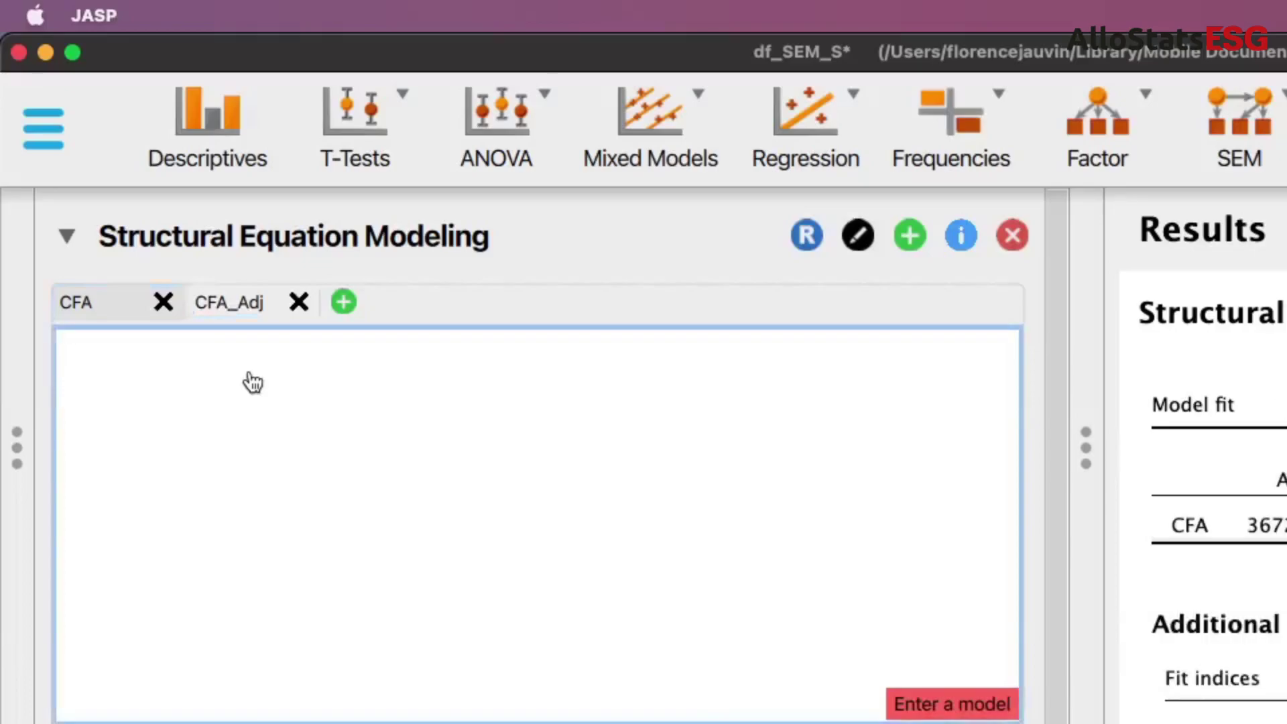
# Define CFA_Adj with QUIT_tot =~ QUIT1 + QUIT2 + QUIT3 + QUIT4 +QUIT5 and the residual covariance QUIT3 ~~ QUIT5, and apply it.
pyautogui.write('QUIT_tot =~ QUIT1 + QUIT2 + QUIT3 + QUIT4 +QUIT5 QUIT3 ~~ QUIT5')
pyautogui.moveTo(569, 343); pyautogui.dragTo(49, 349)
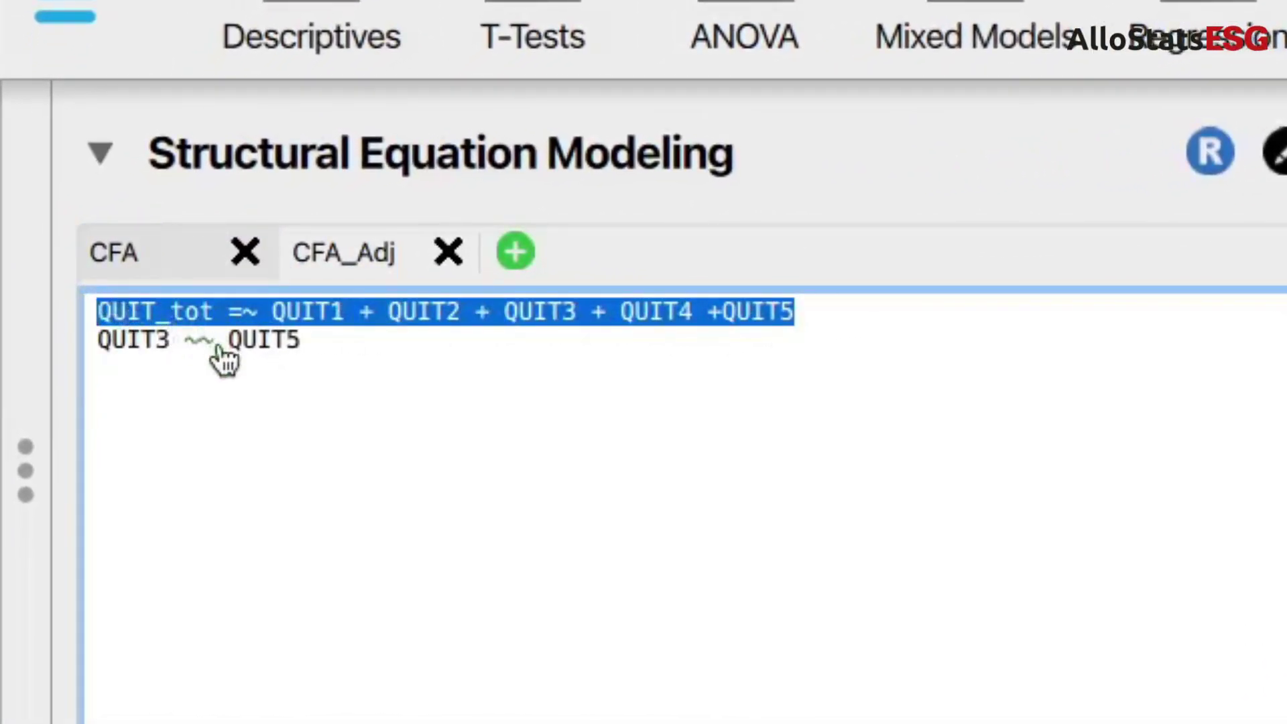
pyautogui.moveTo(342, 379); pyautogui.dragTo(40, 350)
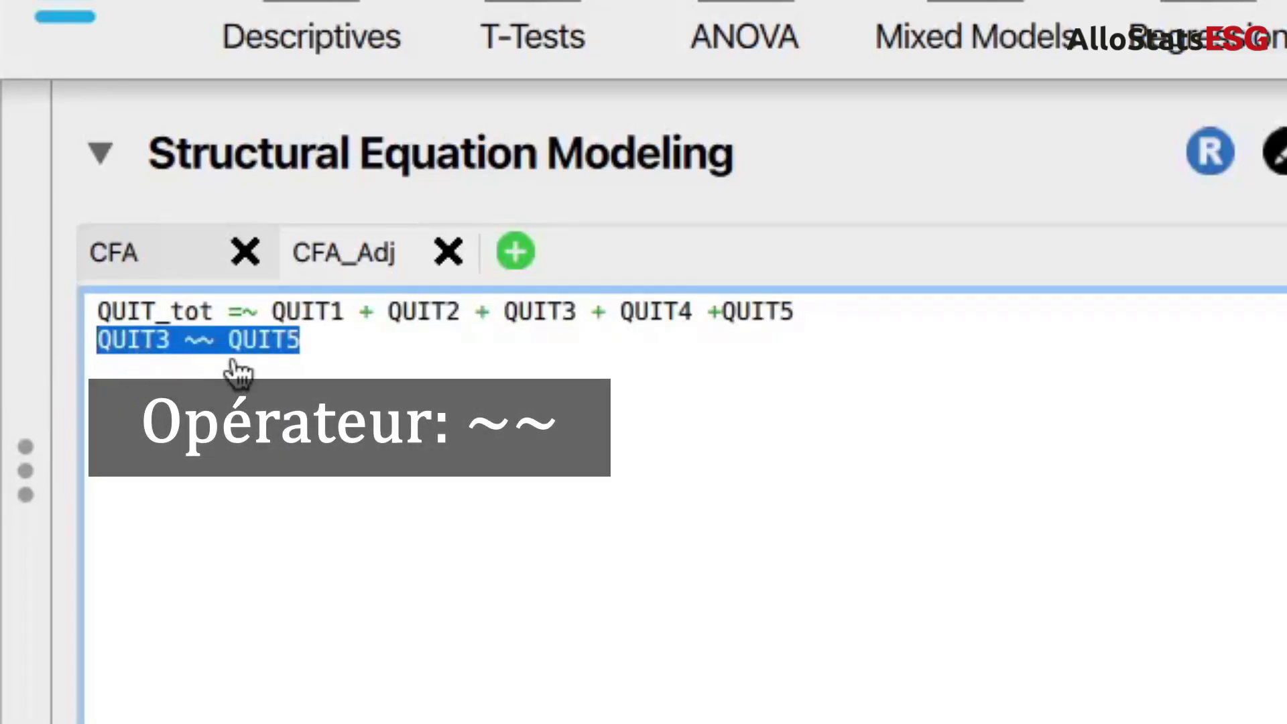
pyautogui.click(318, 352)
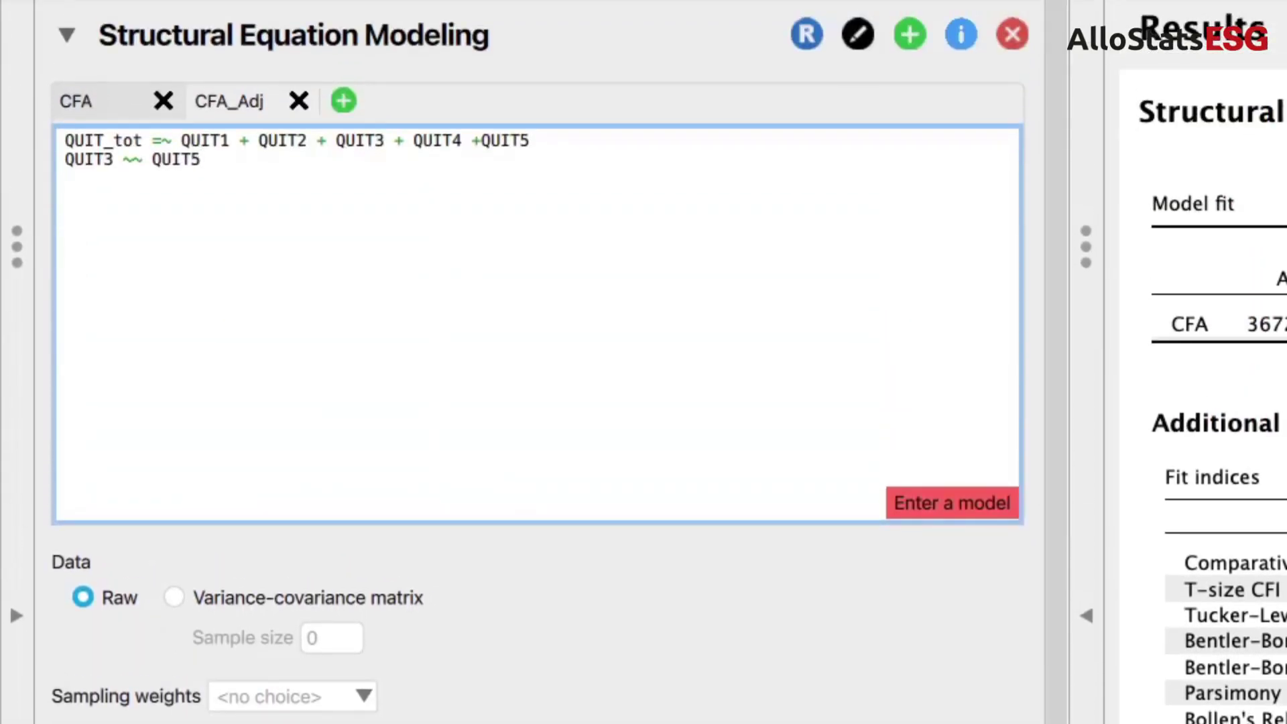
pyautogui.hotkey('ctrl', 'Return')
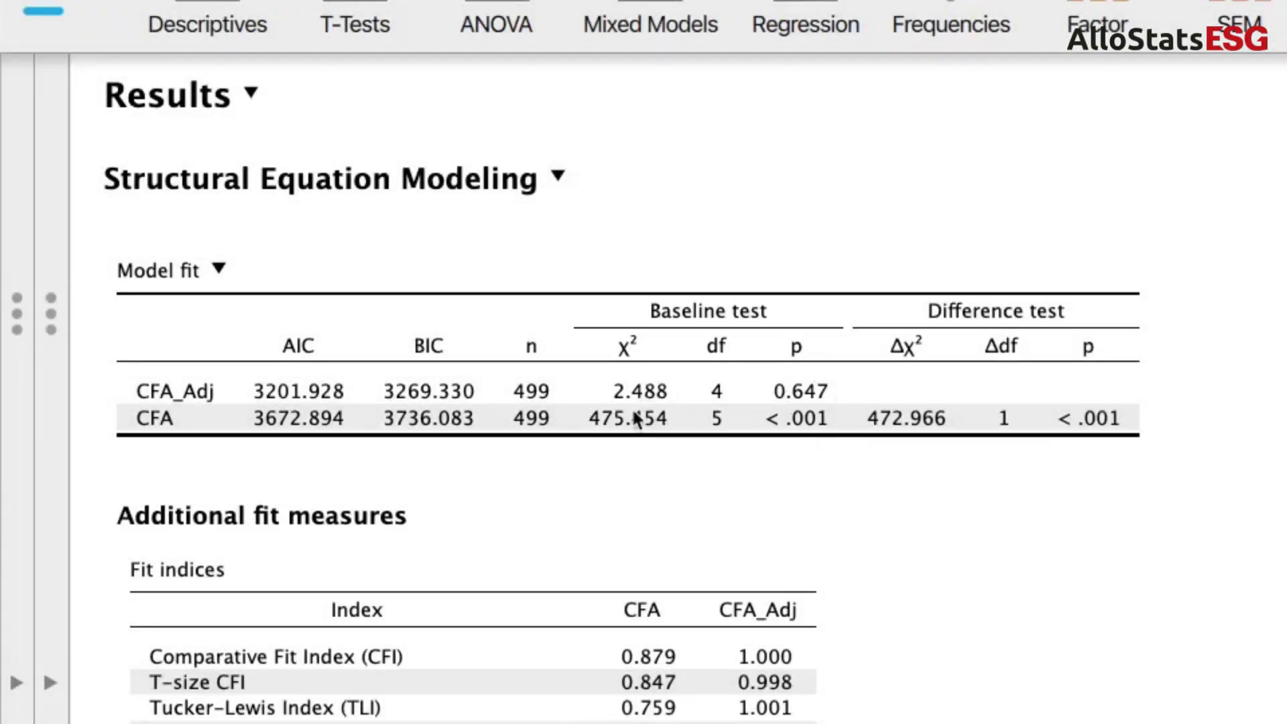
# Compare the model fit and fit indices of CFA and CFA_Adj in the results.
pyautogui.scroll(-2, 636, 417)
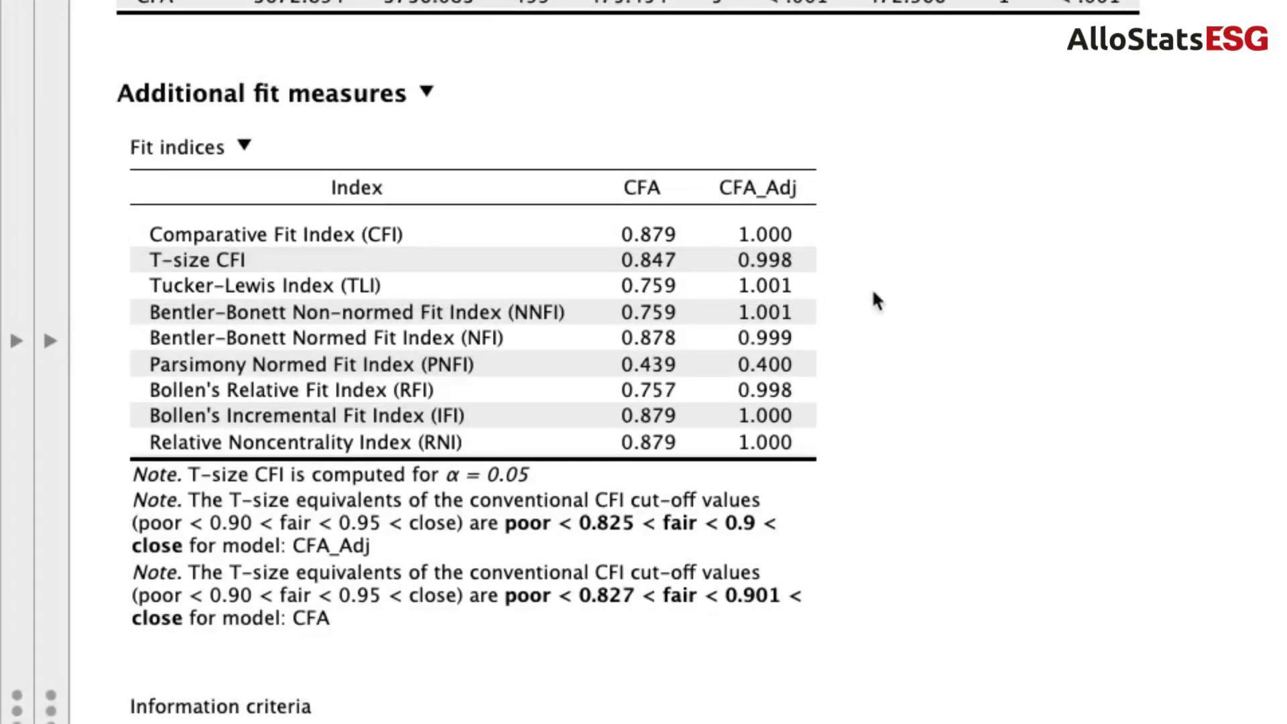
pyautogui.scroll(-3, 873, 295)
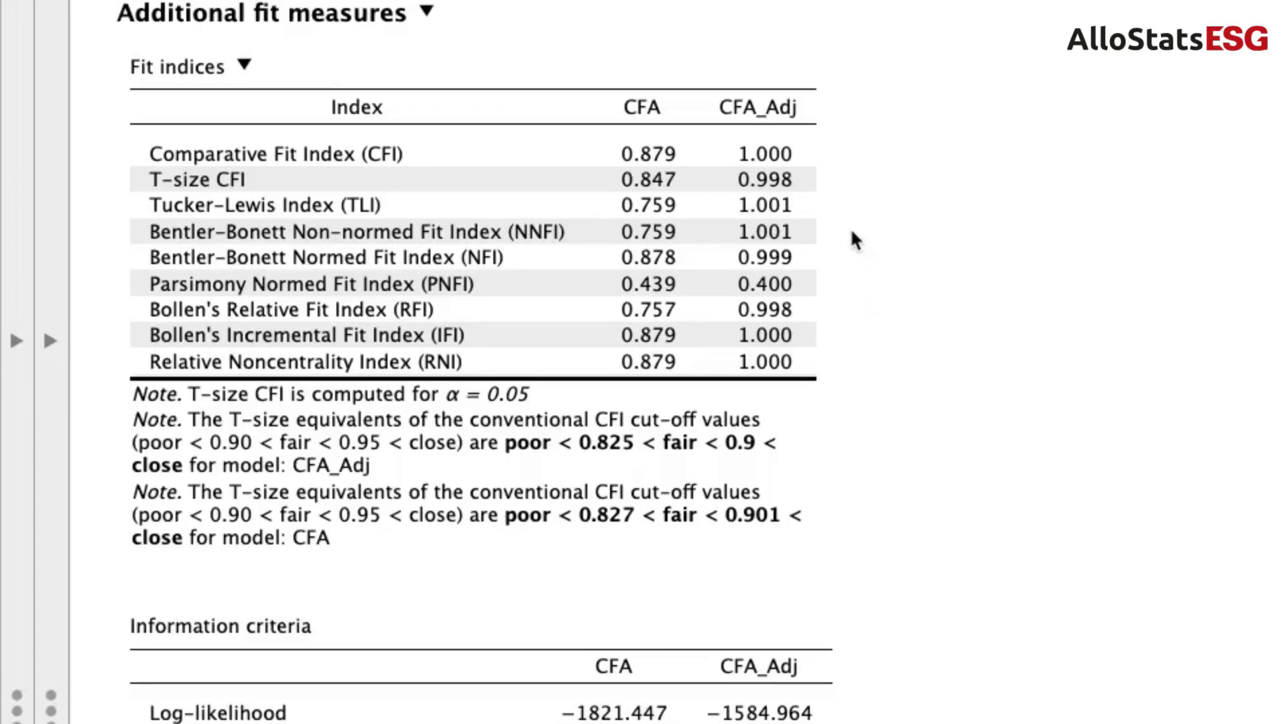
pyautogui.scroll(3, 852, 236)
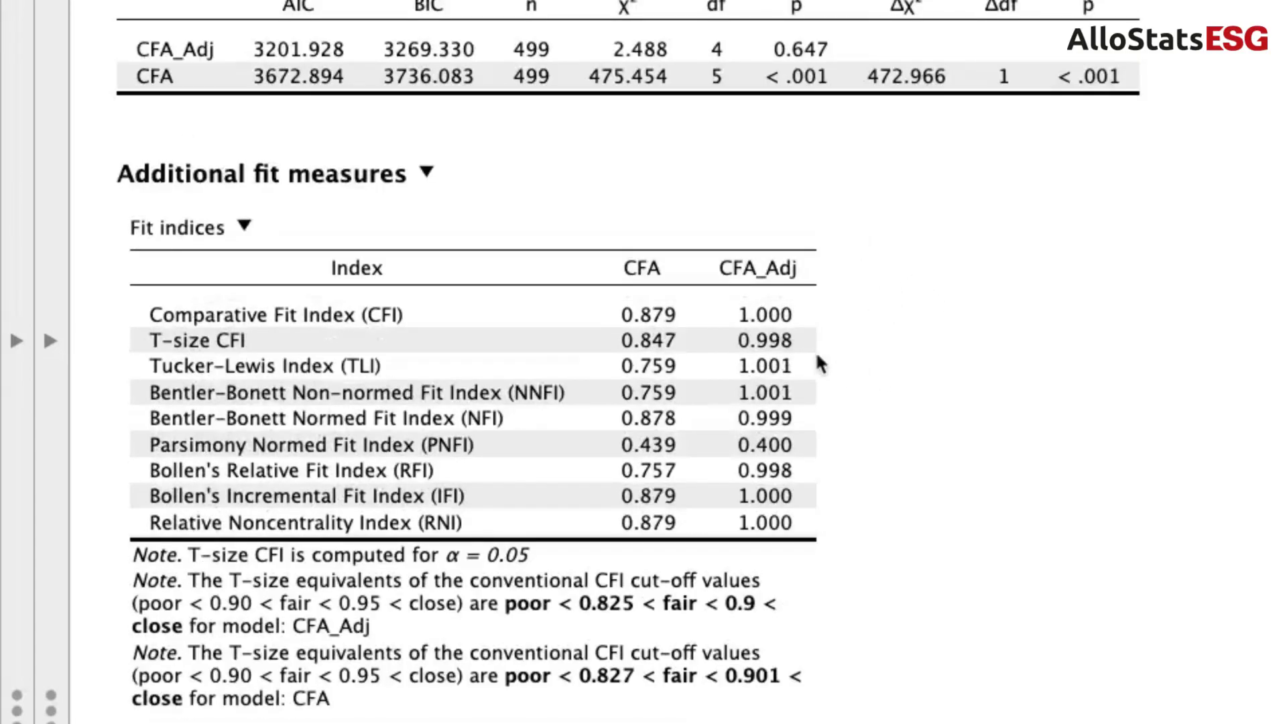